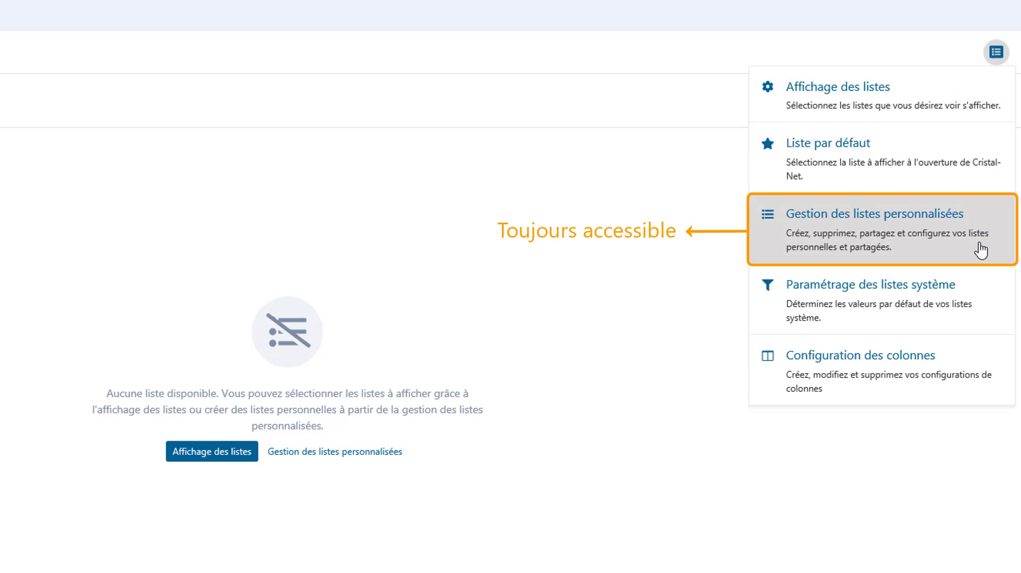
# Step: Start a new list in the custom list management, named "Ma liste personnalisée", with the description "Description de ma liste perso"
pyautogui.click(981, 249)
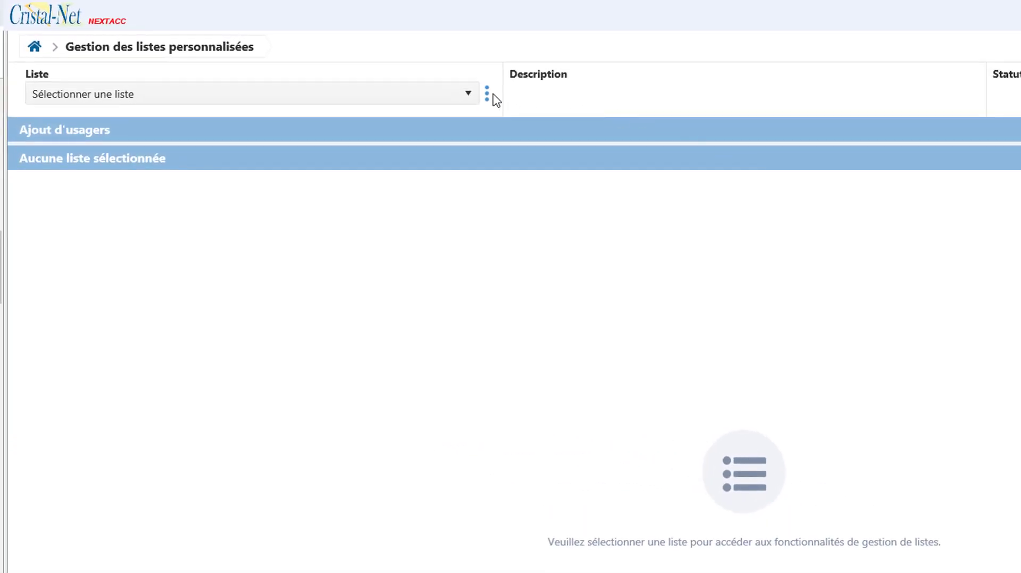
pyautogui.click(488, 97)
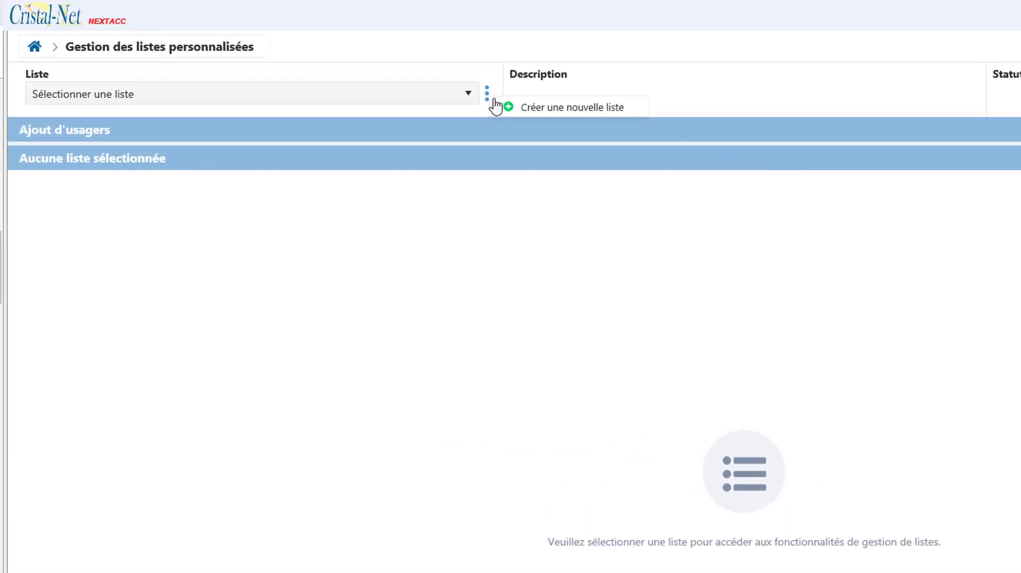
pyautogui.click(534, 108)
pyautogui.click(361, 158)
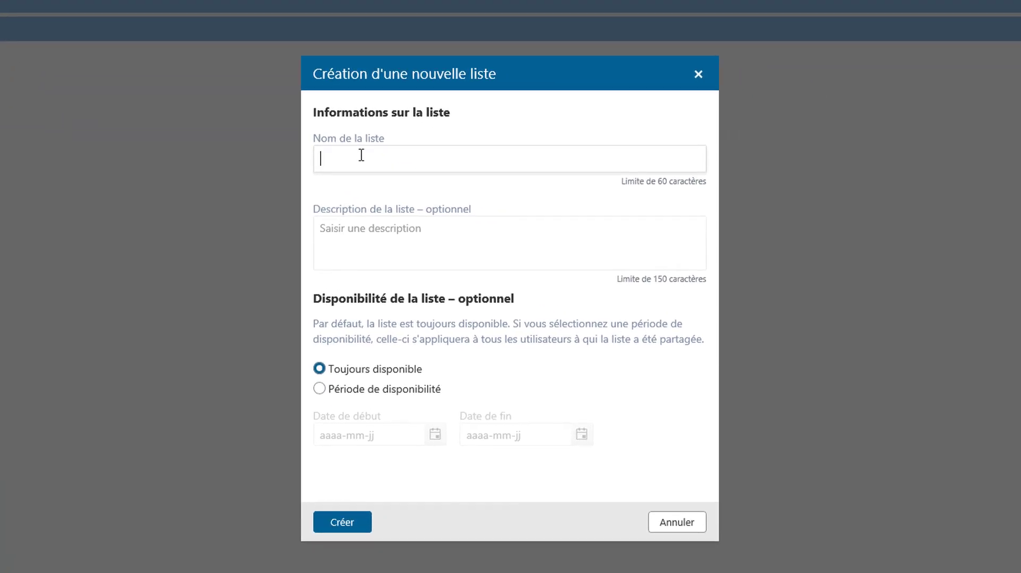
pyautogui.write('Ma liste personnalisée')
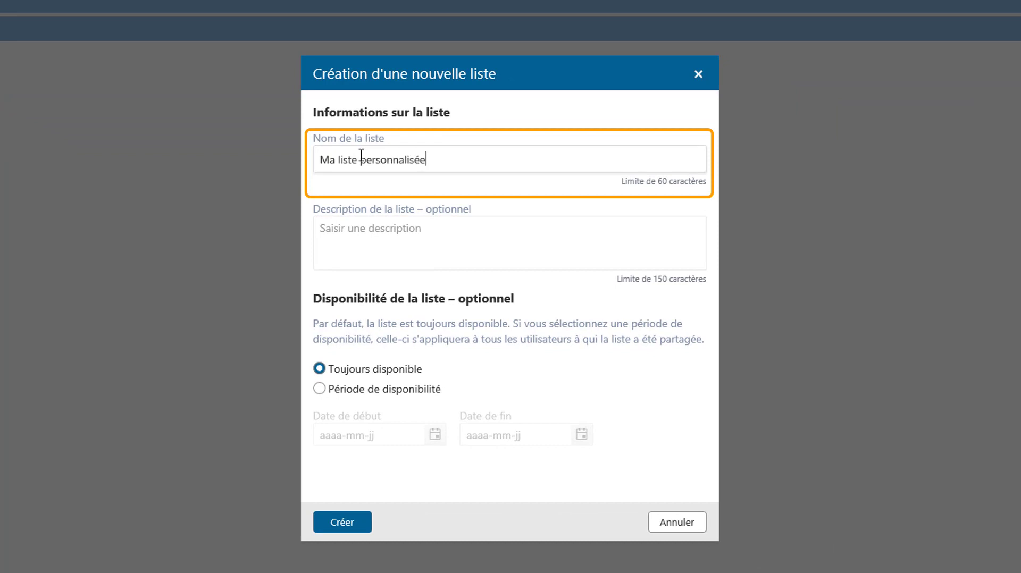
pyautogui.click(370, 226)
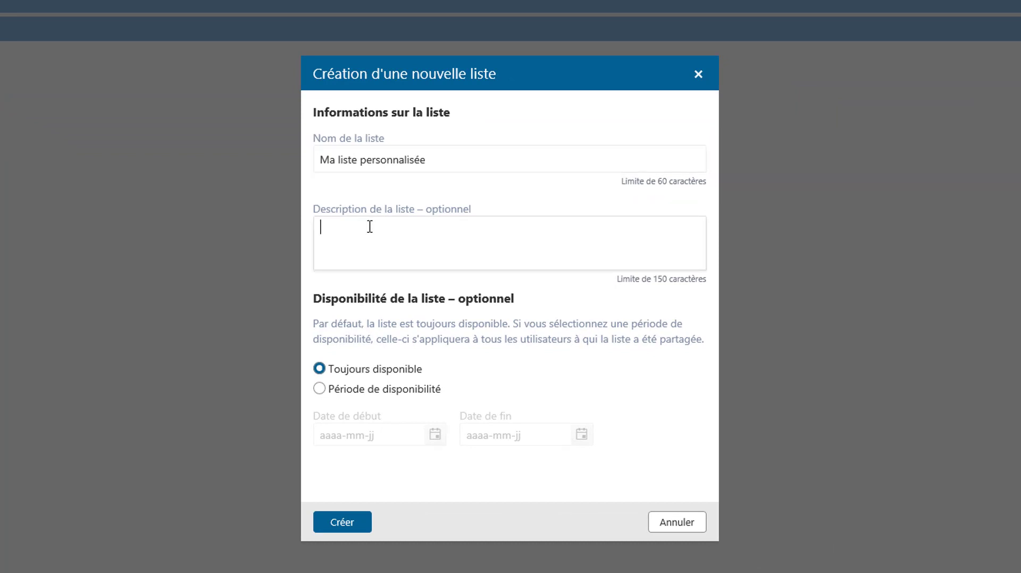
pyautogui.write('Description de')
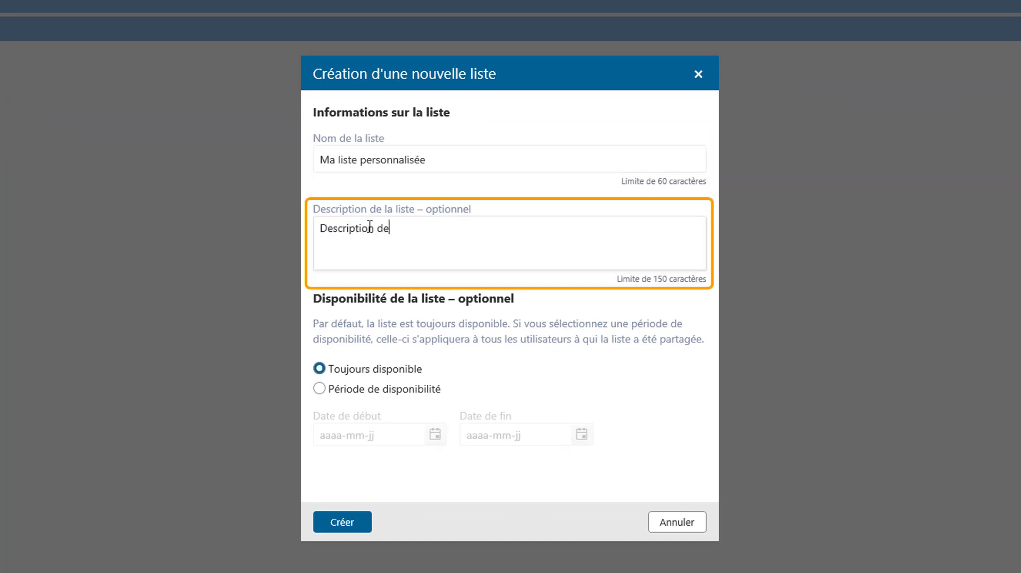
pyautogui.write(' ma liste perso')
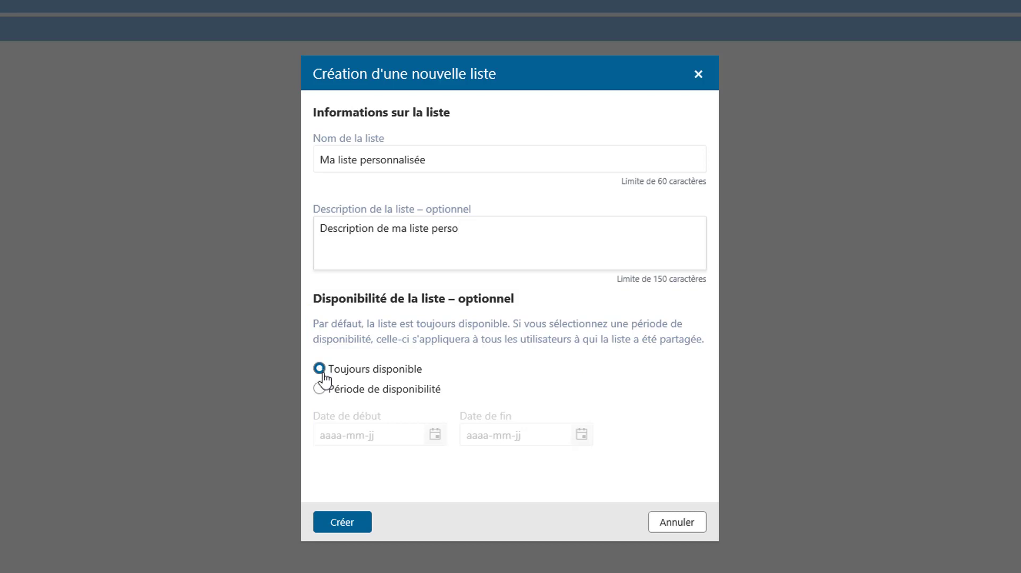
# Step: Restrict the list to an availability period ending 2019-07-23 and create it
pyautogui.click(320, 389)
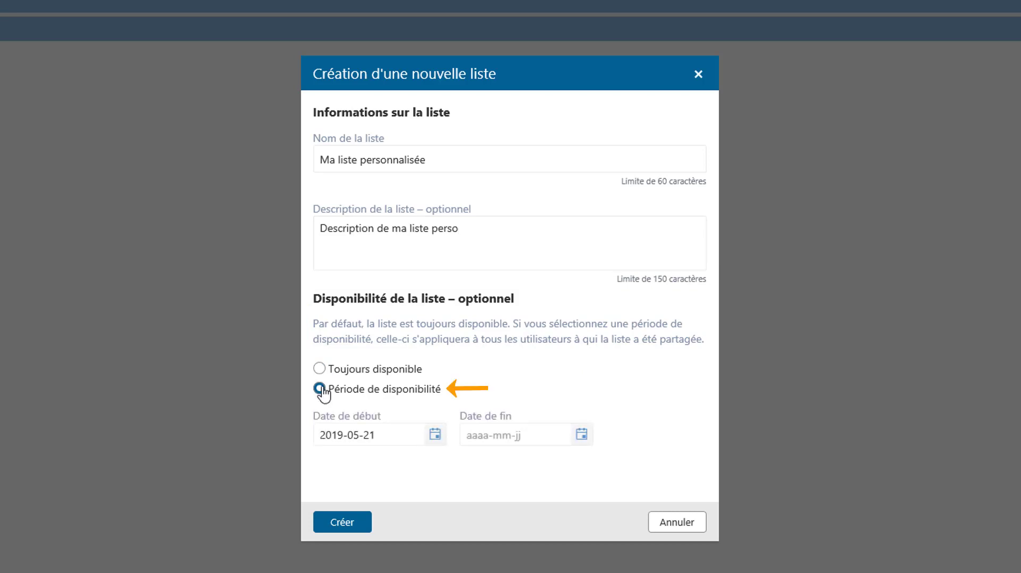
pyautogui.click(583, 436)
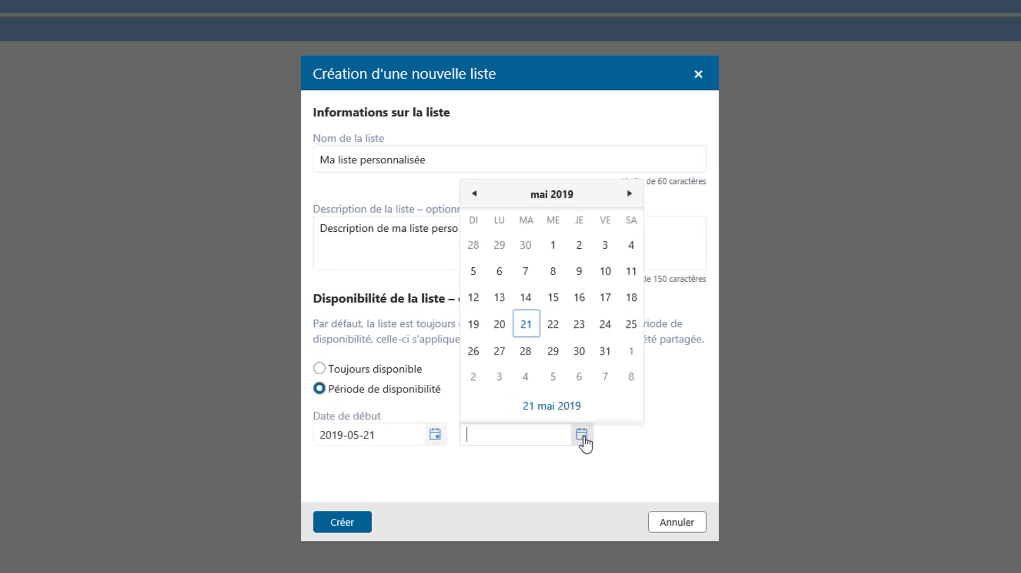
pyautogui.click(628, 194)
pyautogui.click(628, 195)
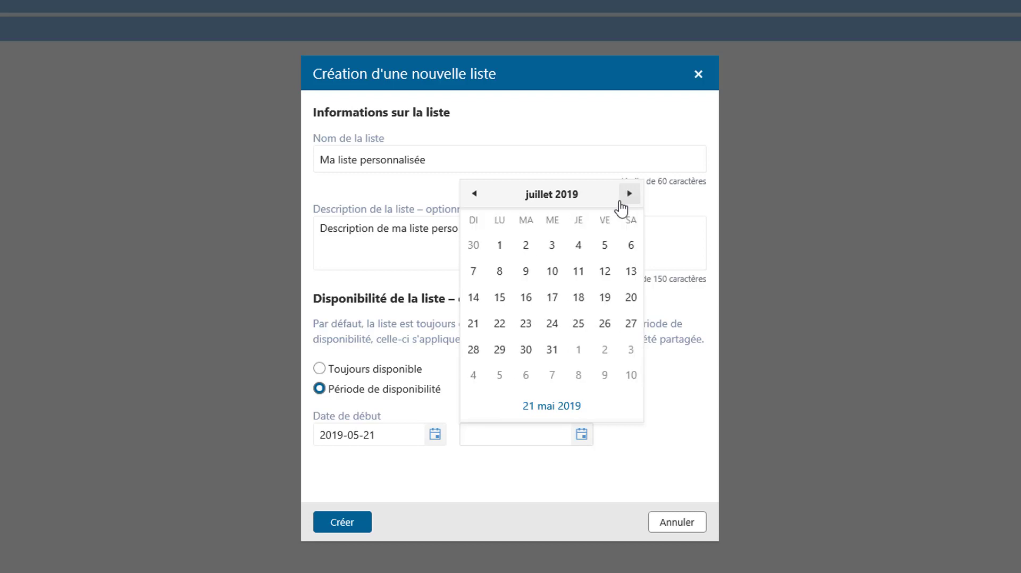
pyautogui.click(525, 324)
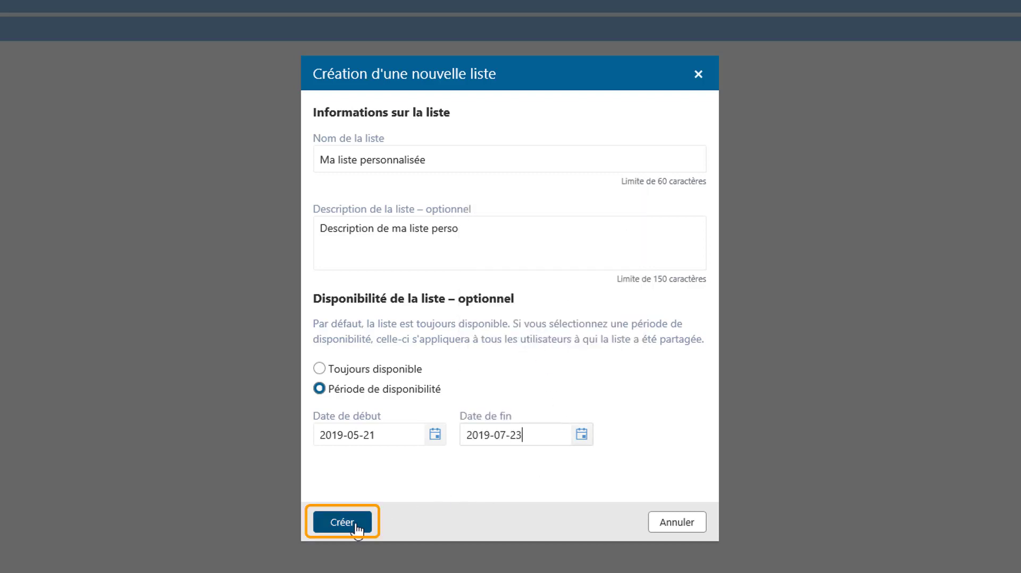
pyautogui.click(343, 523)
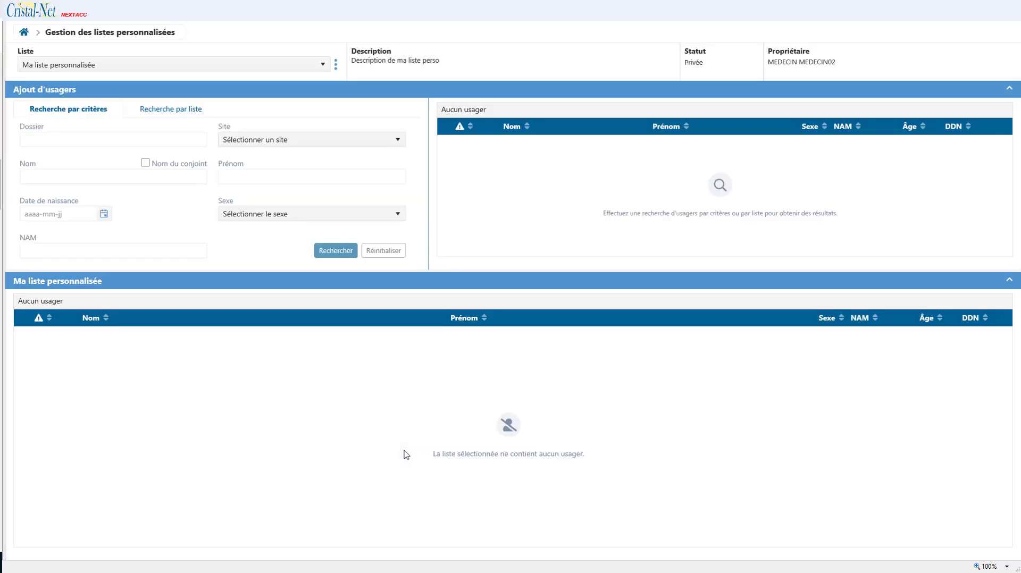
# Step: Return to the home page and select "Ma liste personnalisée" among the available lists
pyautogui.click(23, 34)
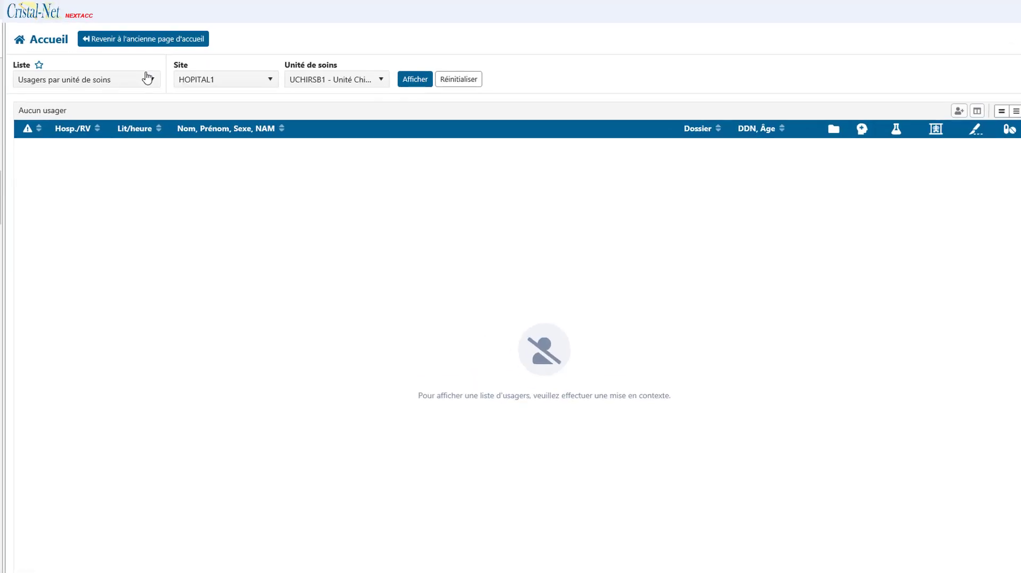
pyautogui.click(205, 111)
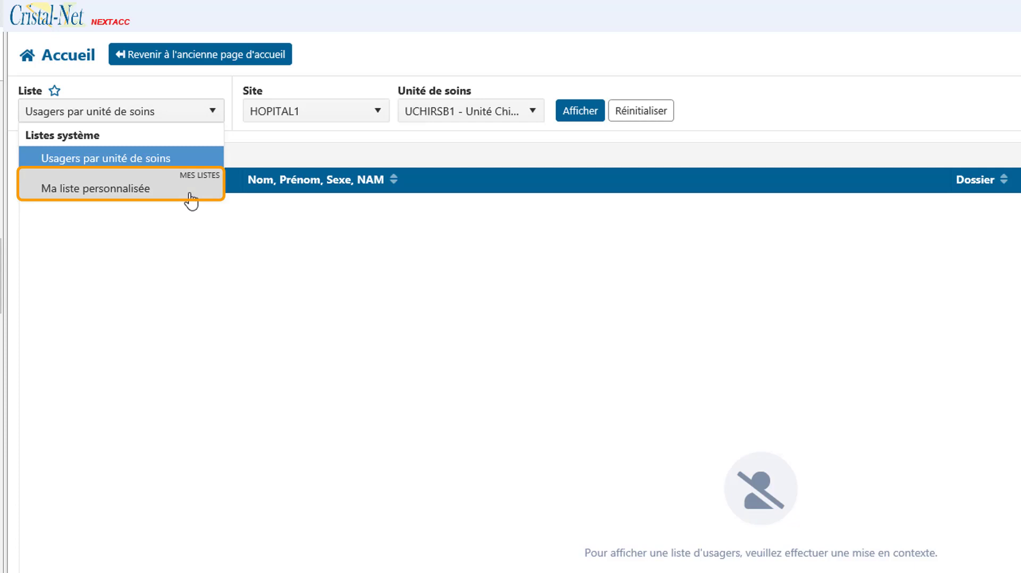
pyautogui.click(163, 193)
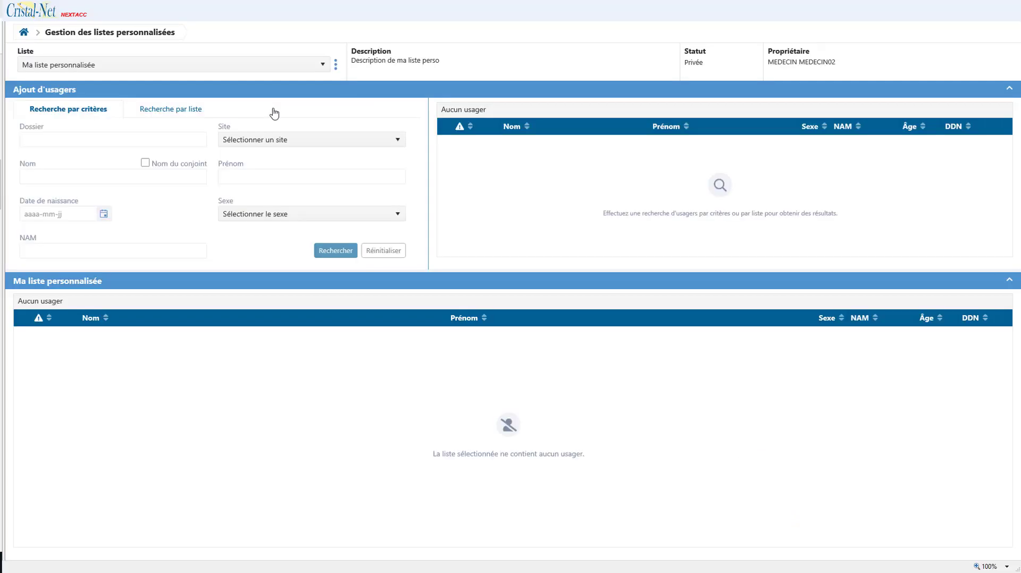
# Step: Search by file number for users to add to "Ma liste personnalisée"
pyautogui.click(36, 137)
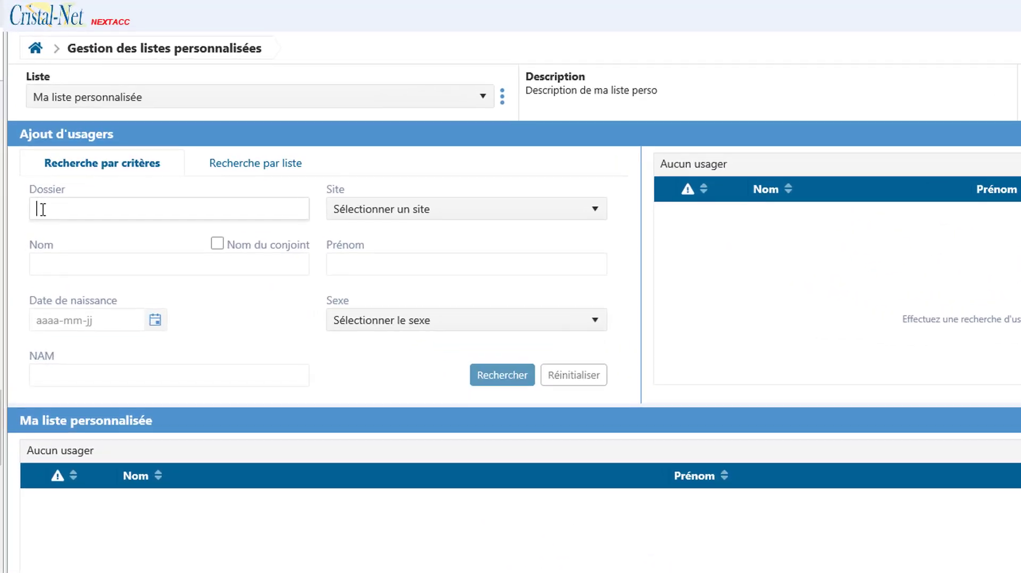
pyautogui.write('11')
pyautogui.click(495, 378)
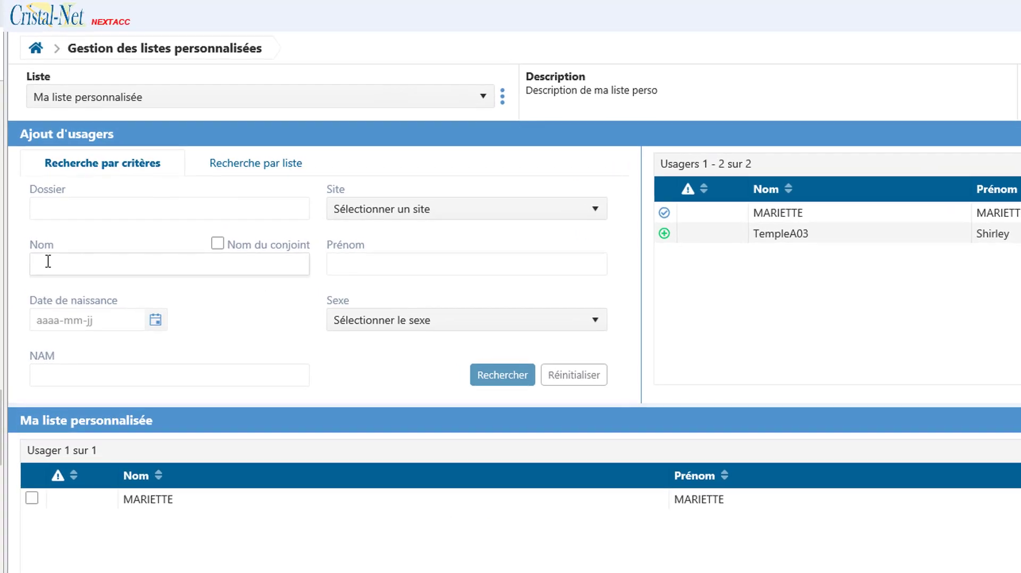
# Step: Search for users by last and first name and add the third, fourth and fifth results to the custom list
pyautogui.write('Temple')
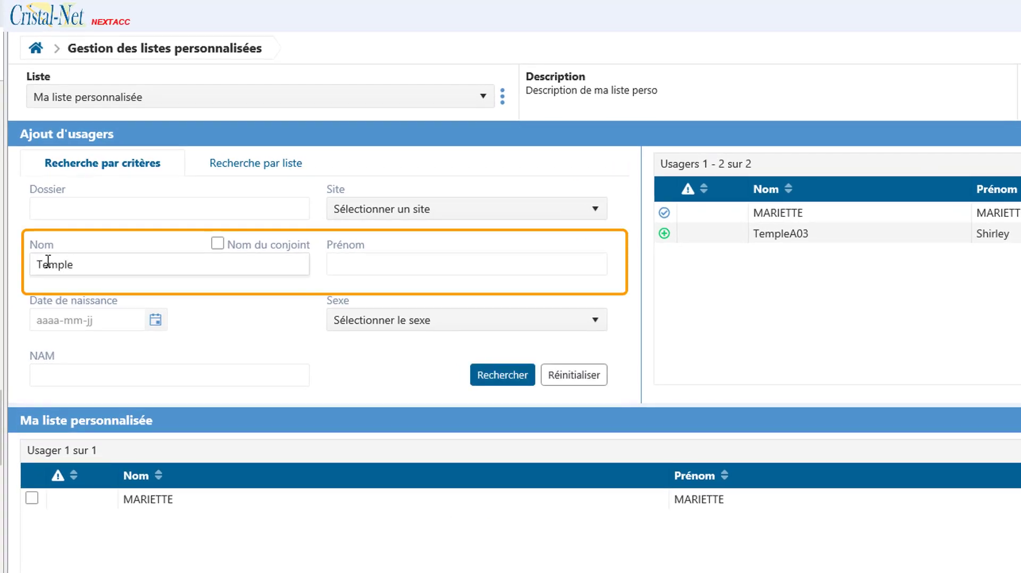
pyautogui.press('Tab')
pyautogui.write('S')
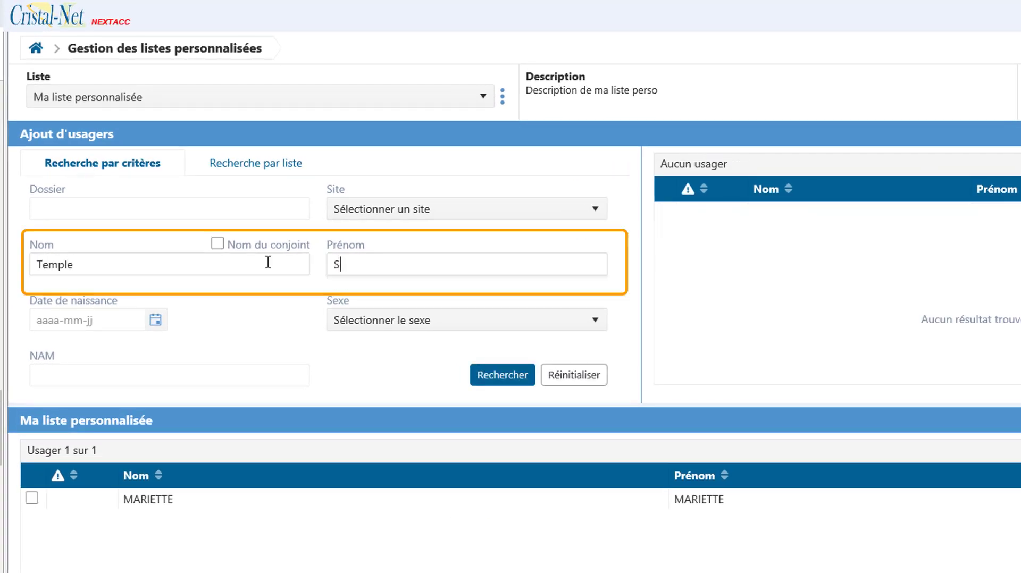
pyautogui.write('hirley')
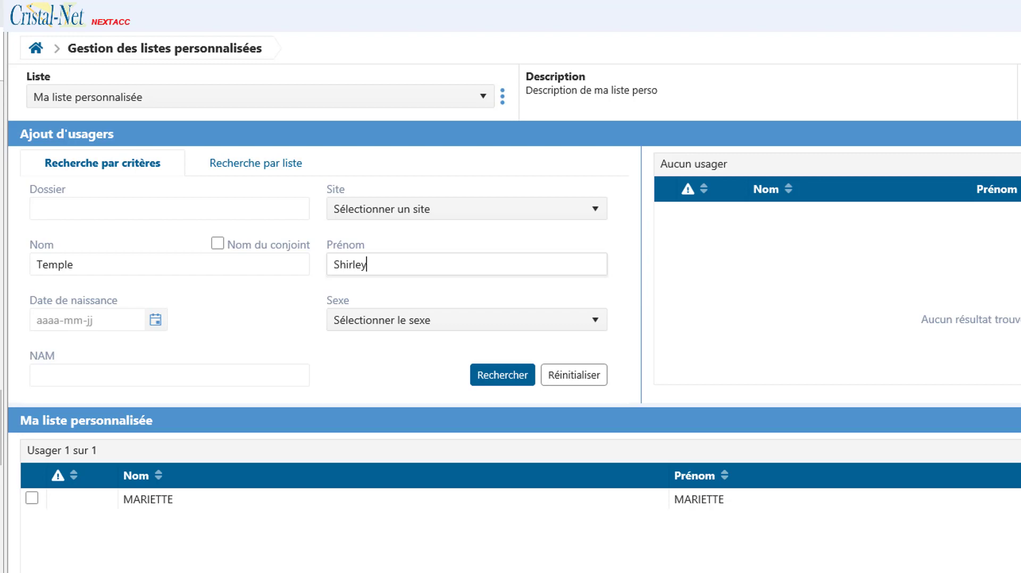
pyautogui.click(497, 378)
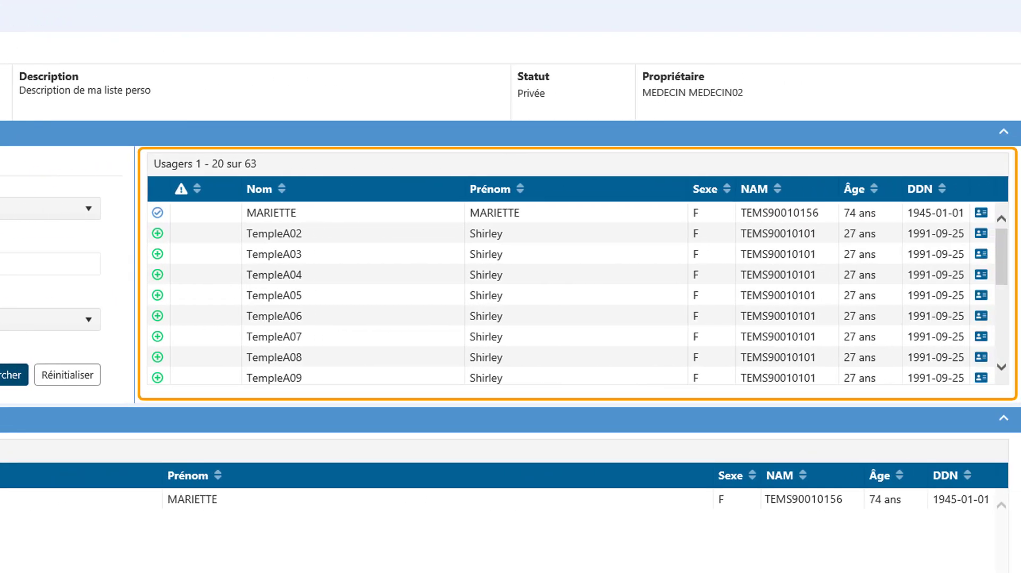
pyautogui.click(157, 254)
pyautogui.click(157, 275)
pyautogui.click(157, 296)
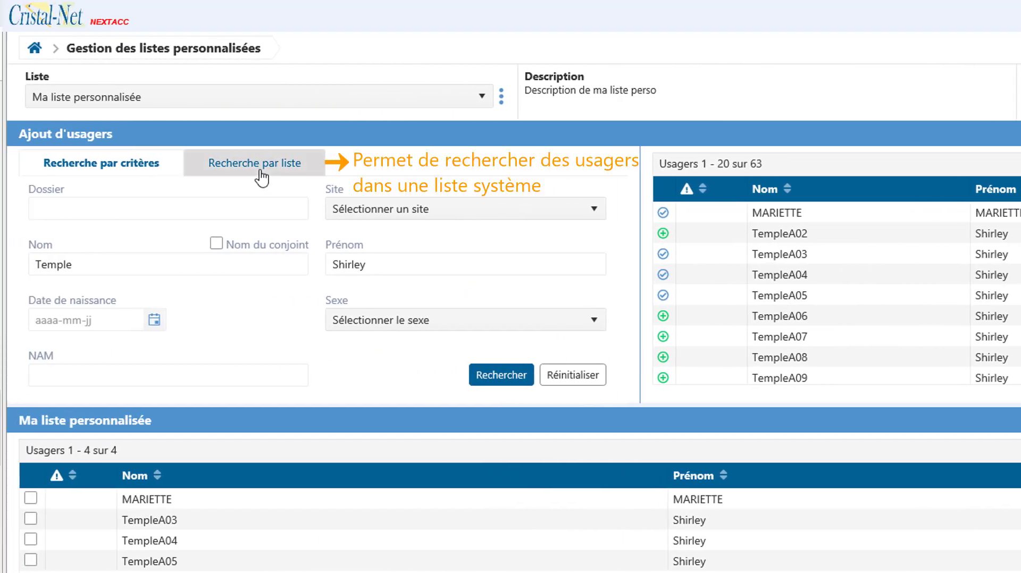
# Step: Search by list for users per care unit at HOPITAL1, in unit "UCHIRSB1 - Unité Chirurgie SB1 - Hopital1"
pyautogui.click(261, 171)
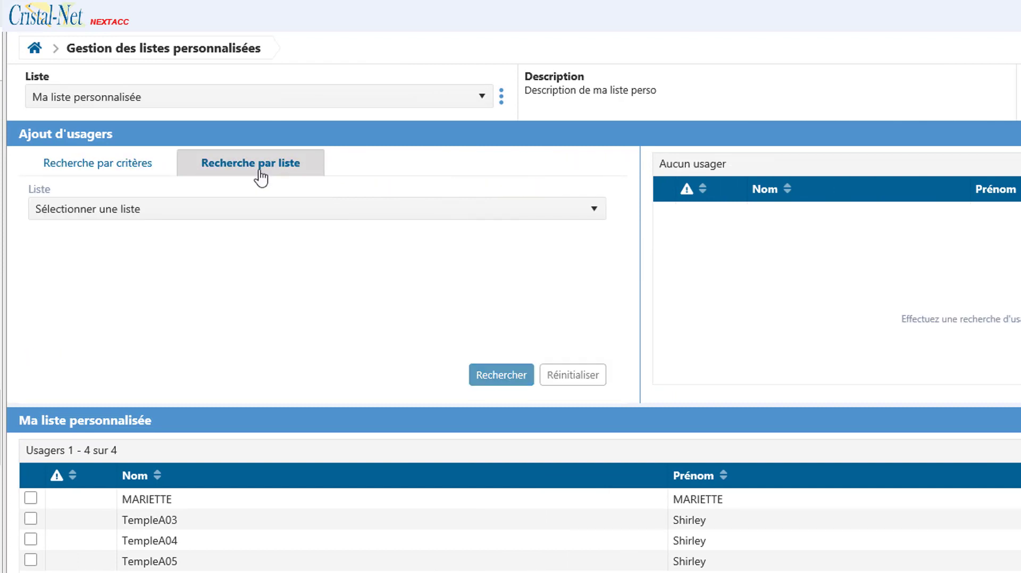
pyautogui.click(238, 215)
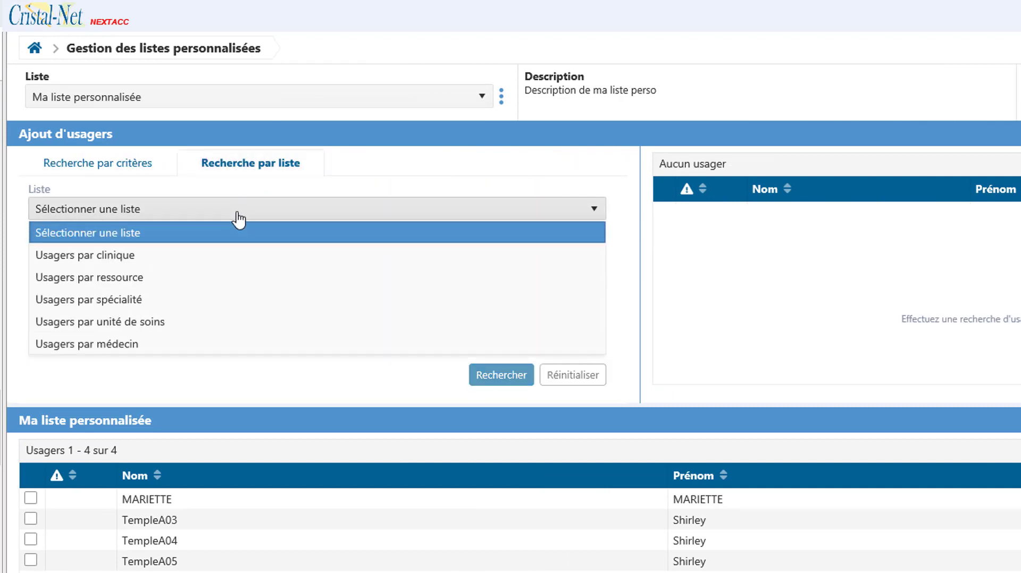
pyautogui.click(166, 325)
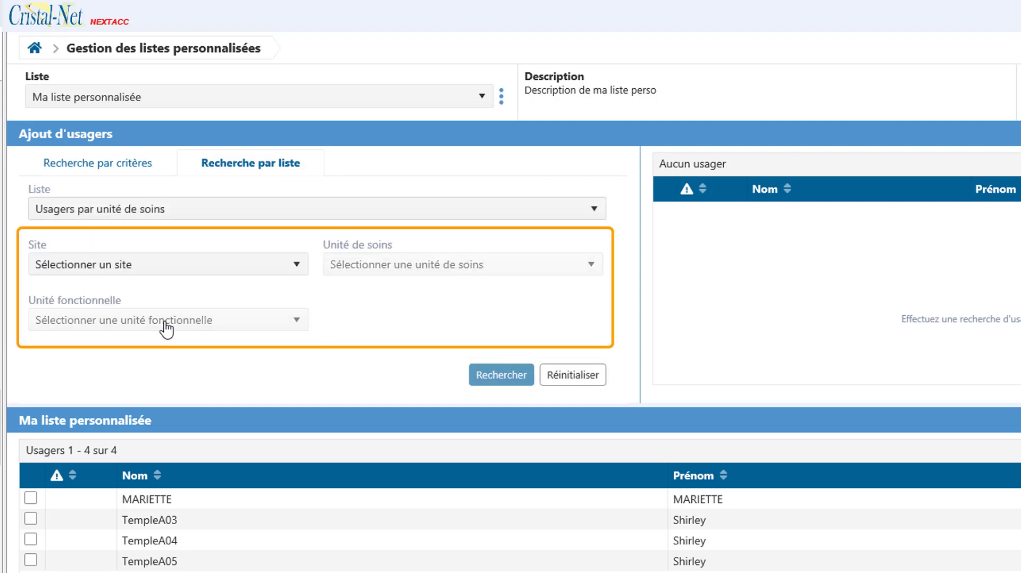
pyautogui.click(177, 275)
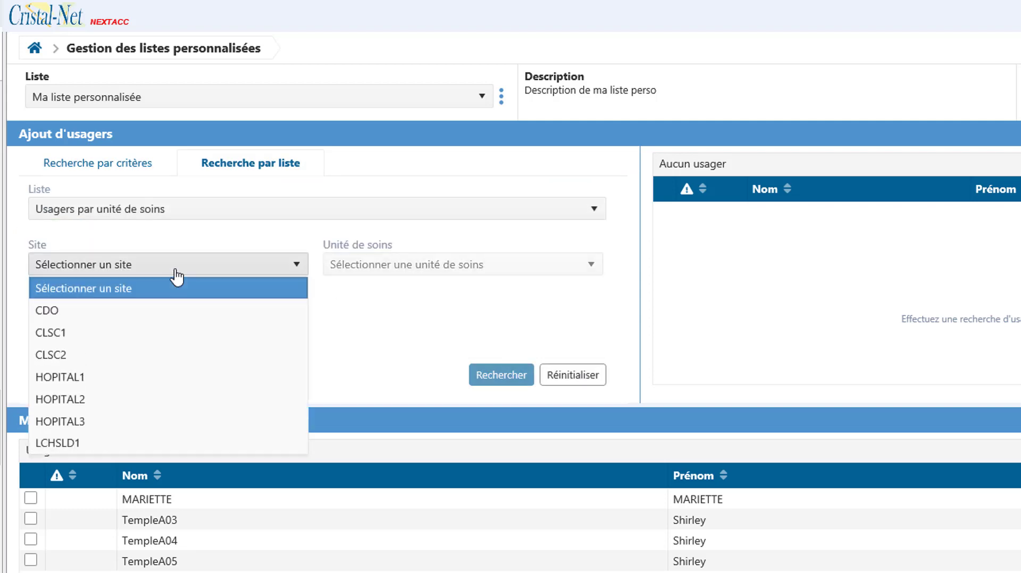
pyautogui.click(152, 380)
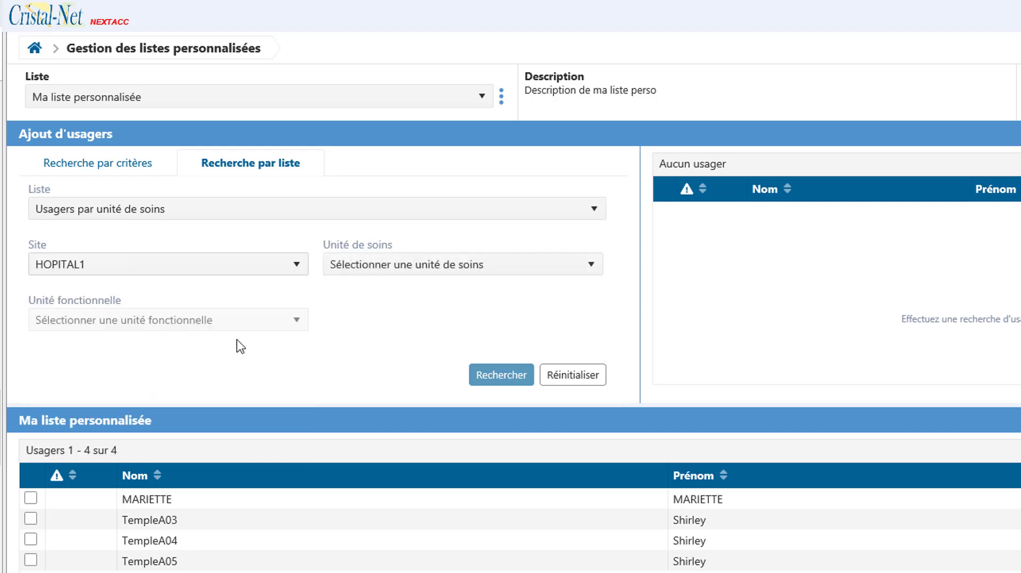
pyautogui.click(374, 271)
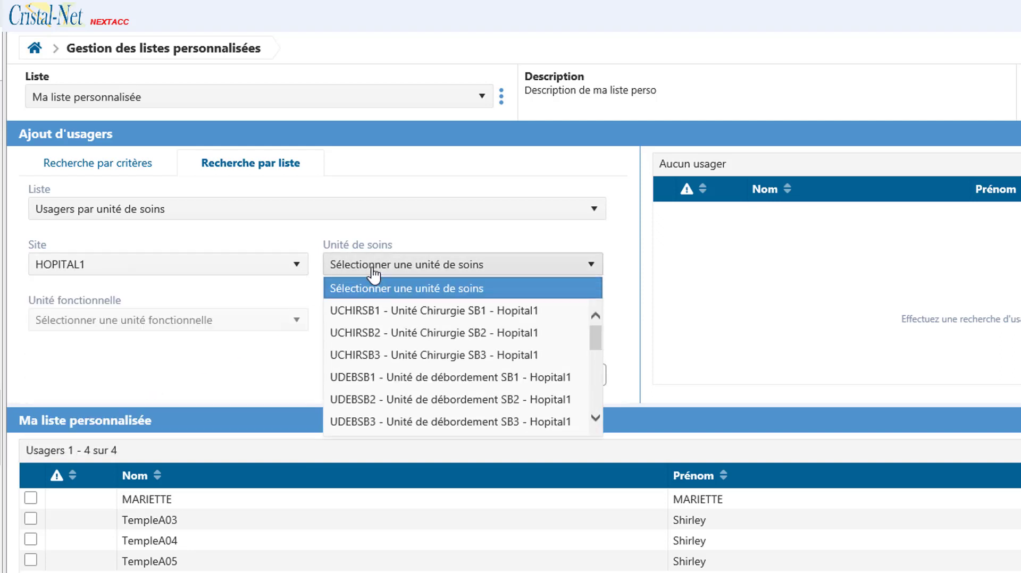
pyautogui.click(374, 312)
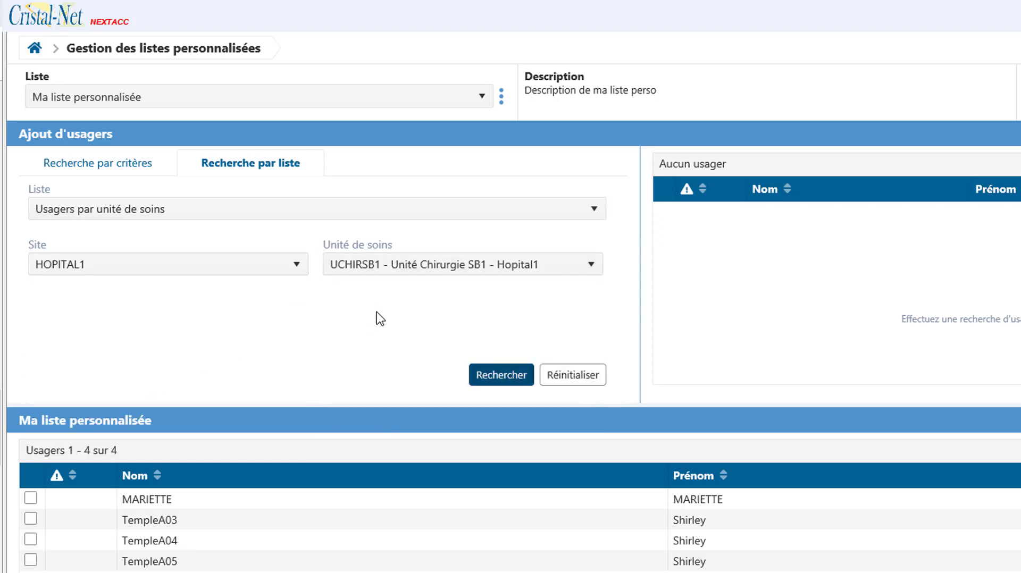
pyautogui.click(505, 375)
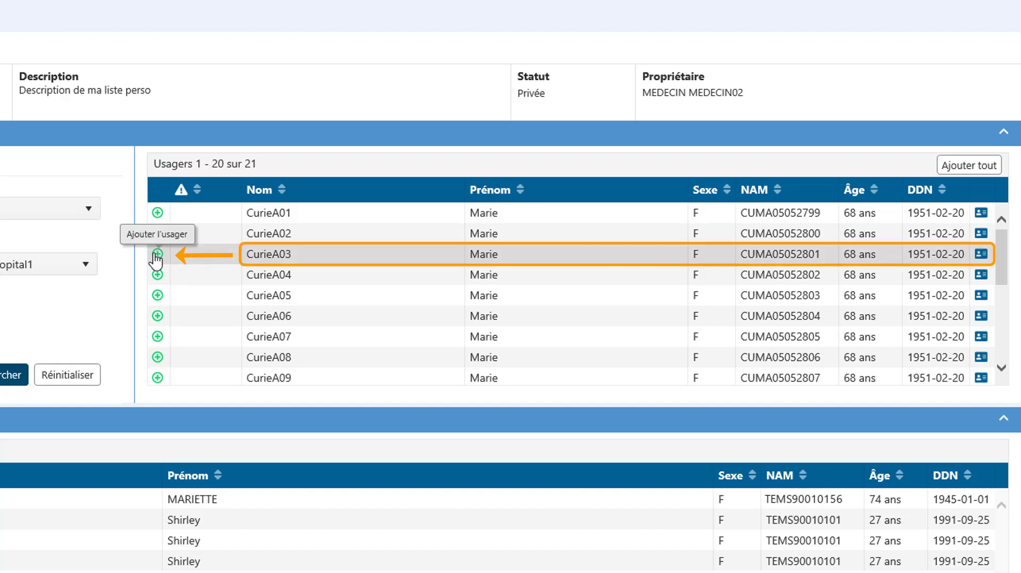
# Step: Add the third and fourth care-unit results individually, and add all the remaining results to the custom list
pyautogui.click(157, 255)
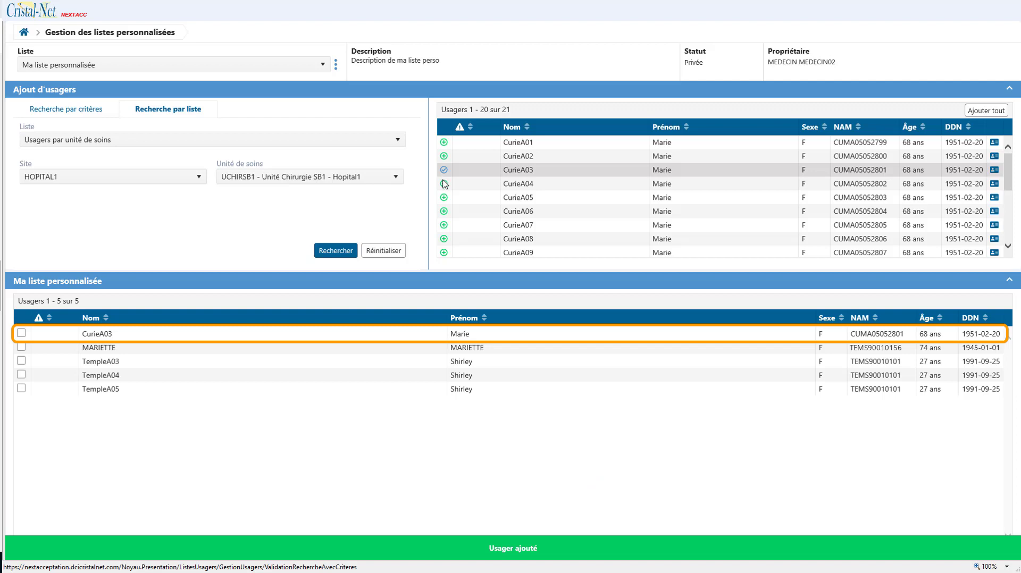
pyautogui.click(444, 185)
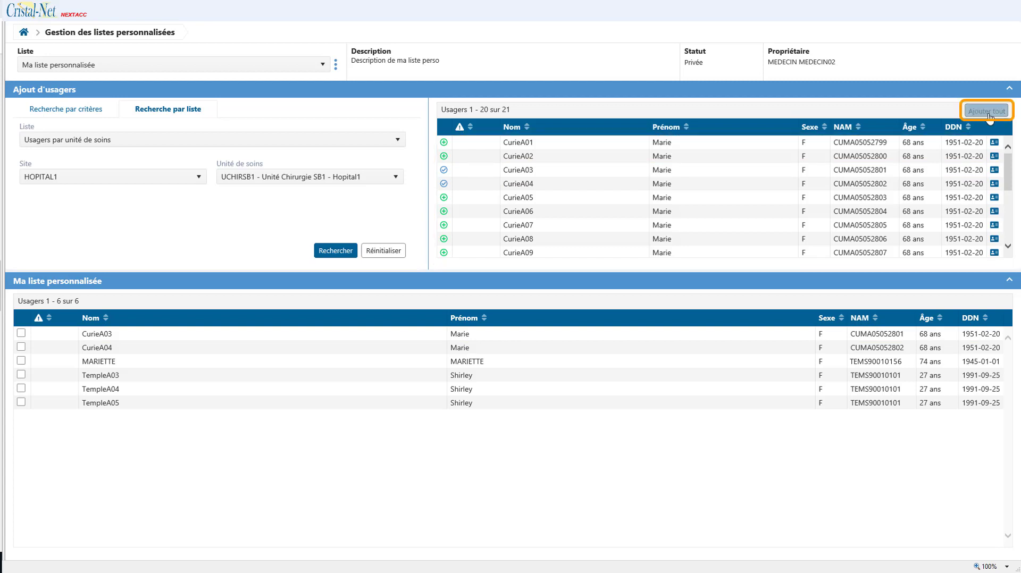
pyautogui.click(988, 112)
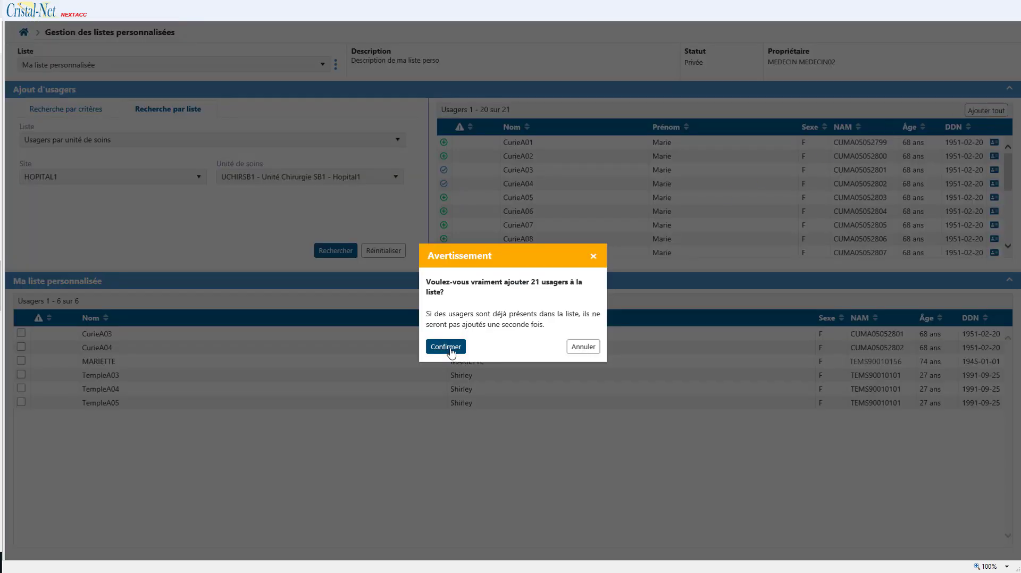
pyautogui.click(451, 351)
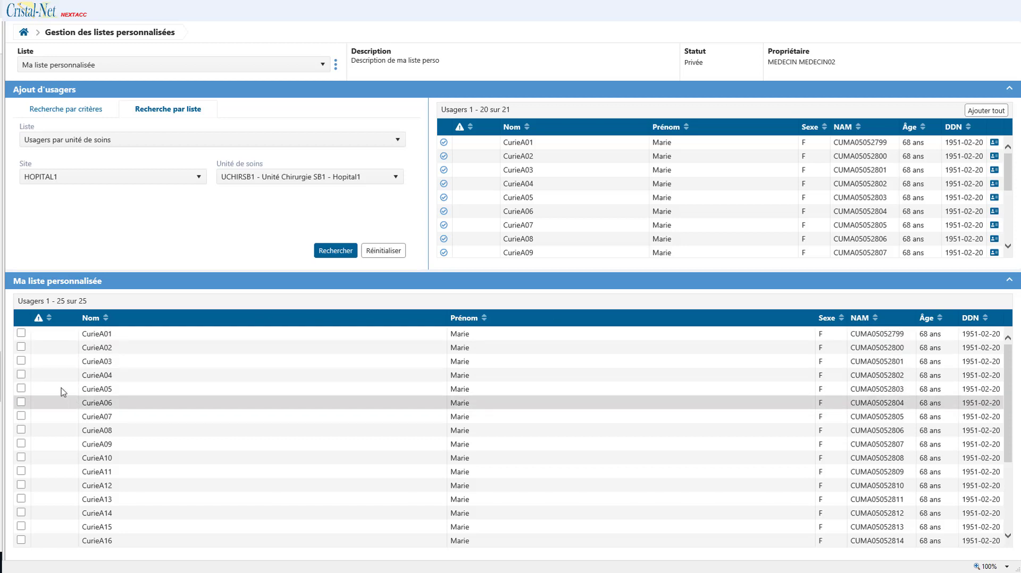
# Step: Remove the first two users from "Ma liste personnalisée"
pyautogui.click(21, 333)
pyautogui.click(21, 346)
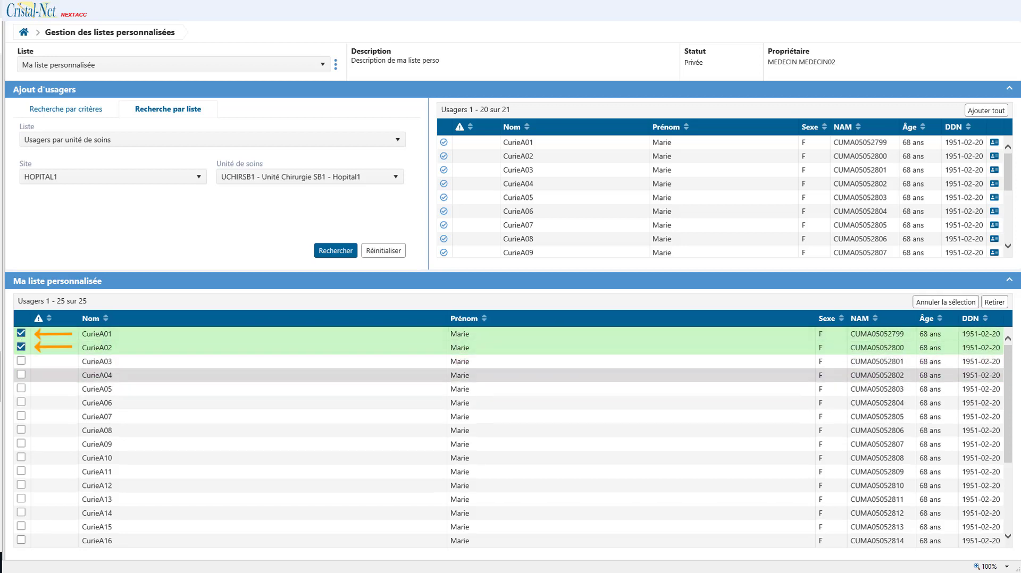
pyautogui.click(995, 302)
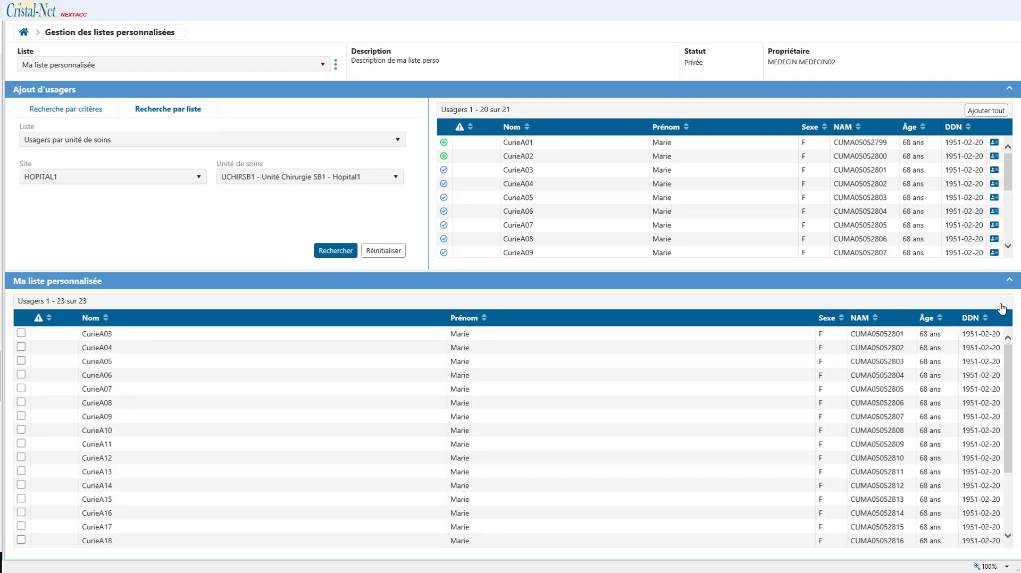
# Step: Select the third and fourth users in the custom list, and cancel the selection
pyautogui.click(22, 361)
pyautogui.click(22, 374)
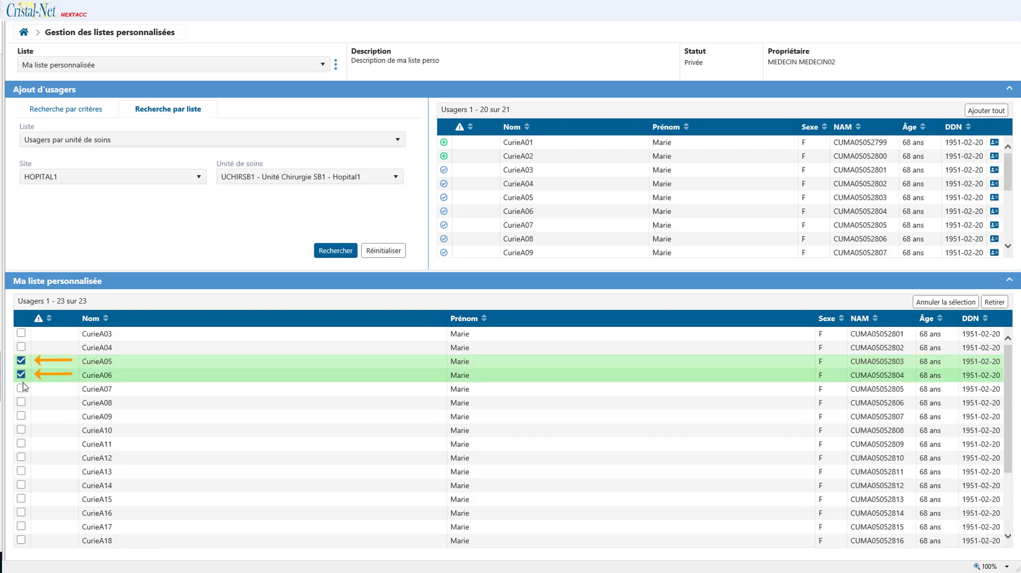
pyautogui.click(926, 303)
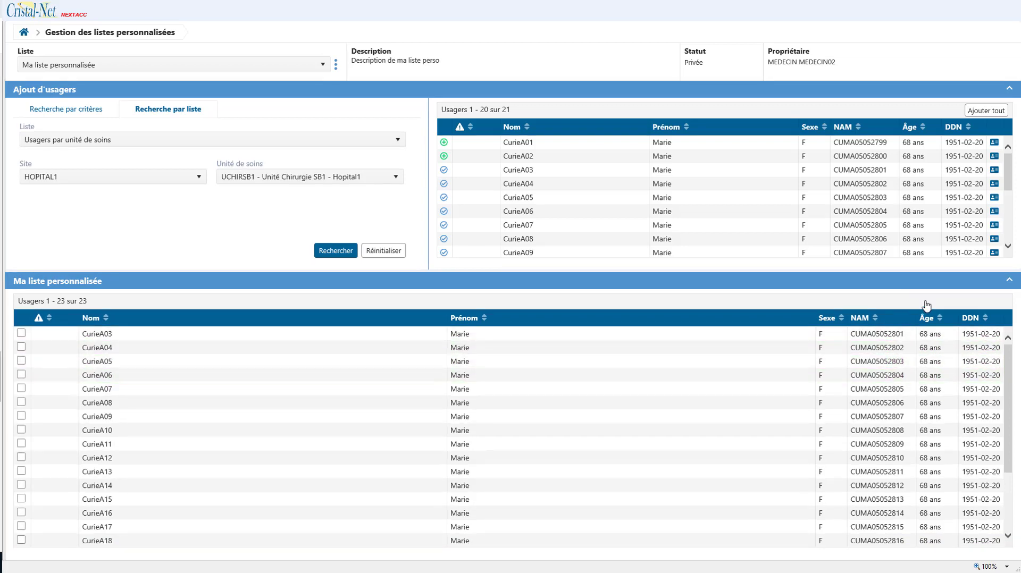
# Step: Open the custom list's configuration, search for an owner with "medecin", and reset the search
pyautogui.click(335, 66)
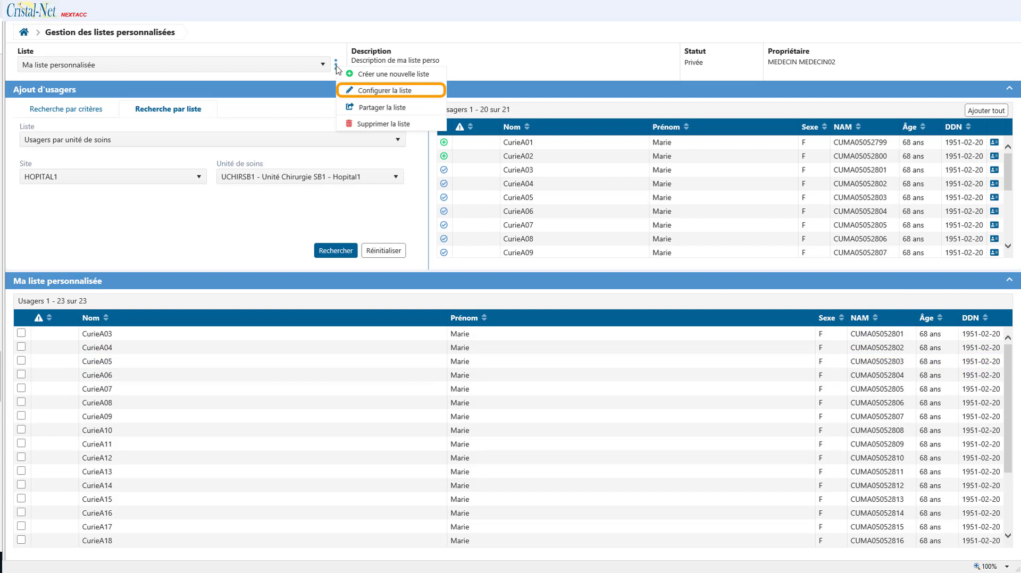
pyautogui.click(363, 89)
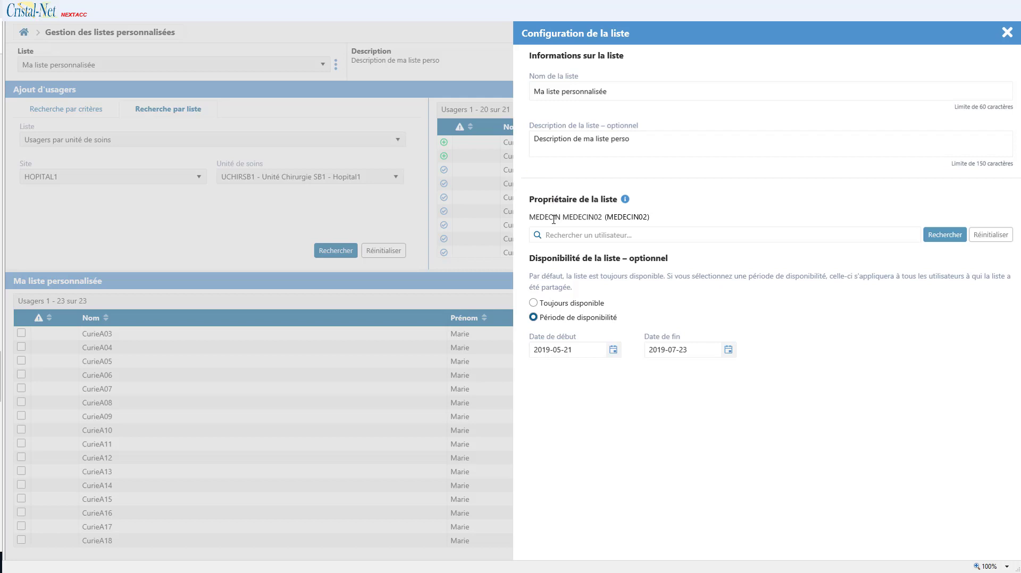
pyautogui.click(555, 236)
pyautogui.write('mede')
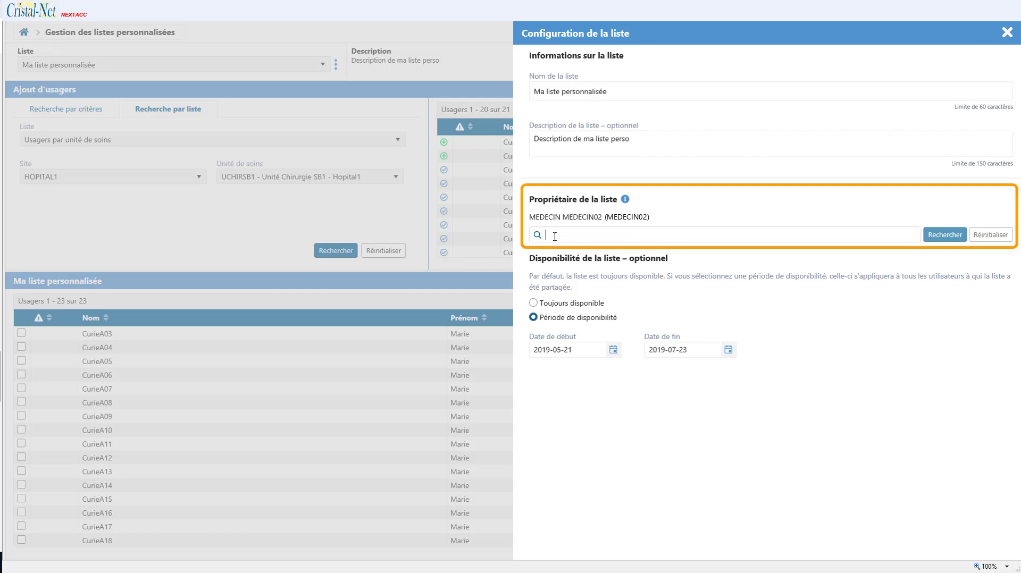
pyautogui.write('cin')
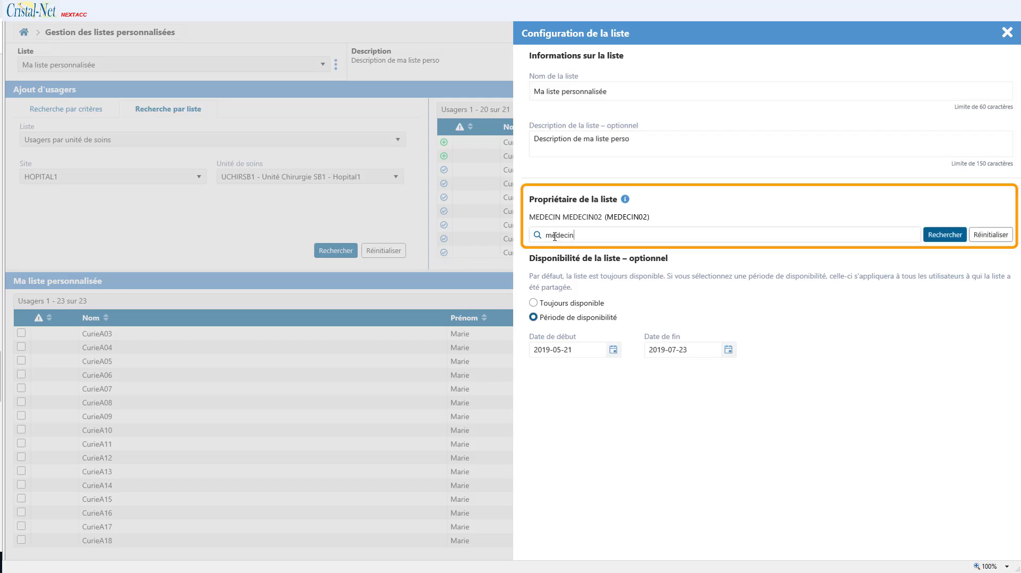
pyautogui.click(936, 238)
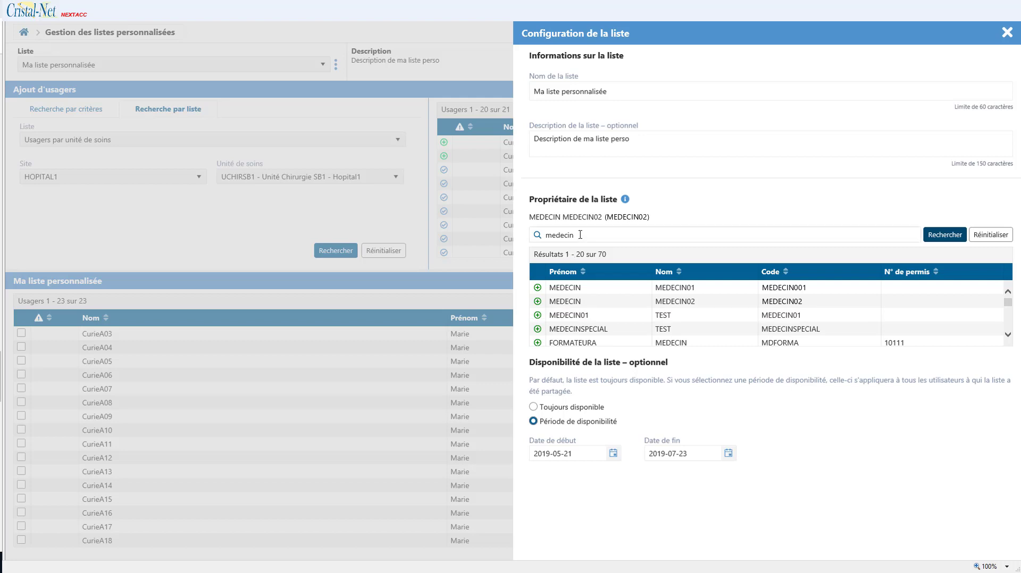
pyautogui.click(986, 235)
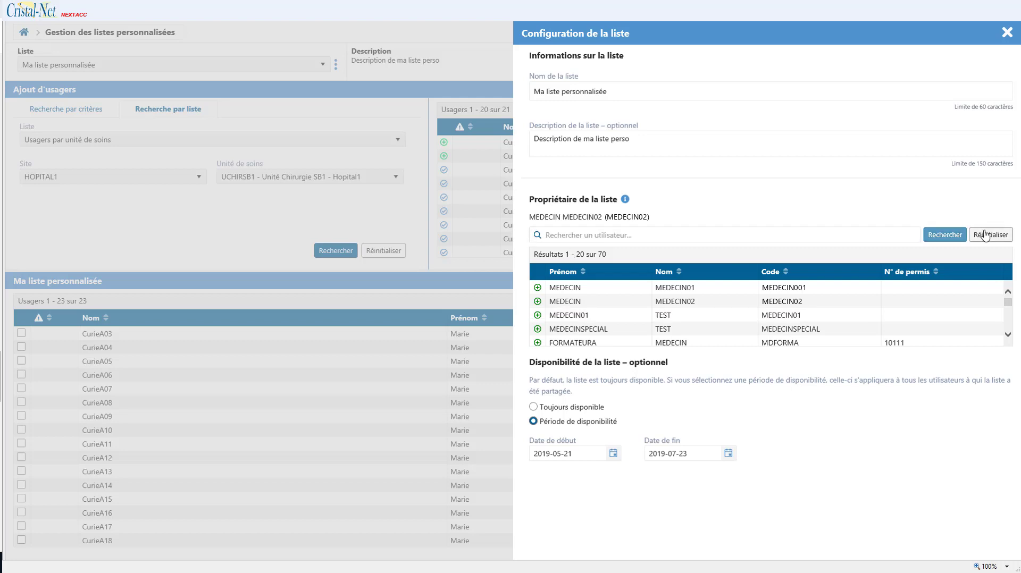
pyautogui.click(986, 234)
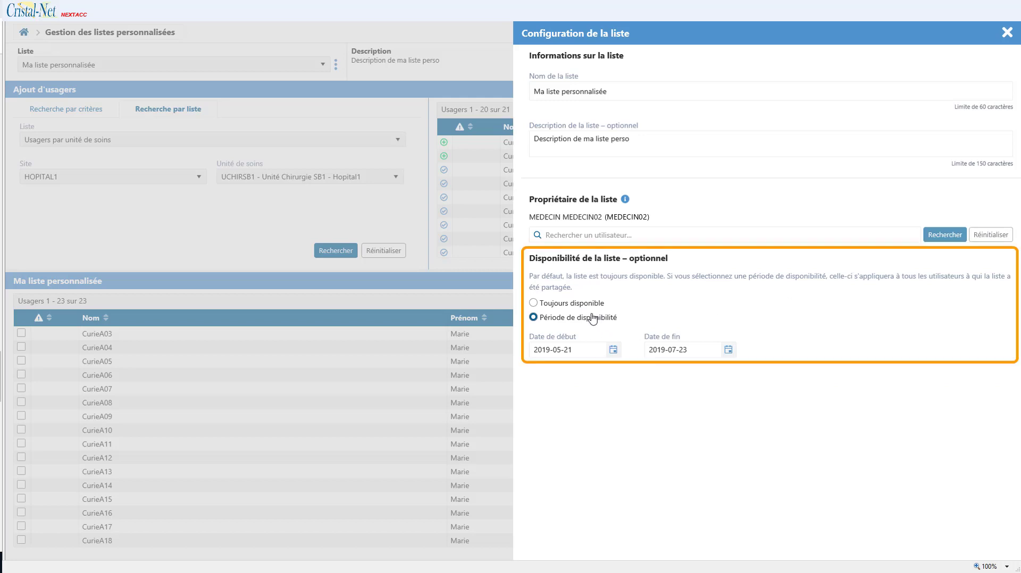
# Step: Set the list's availability to "Toujours disponible" and close the configuration
pyautogui.click(533, 303)
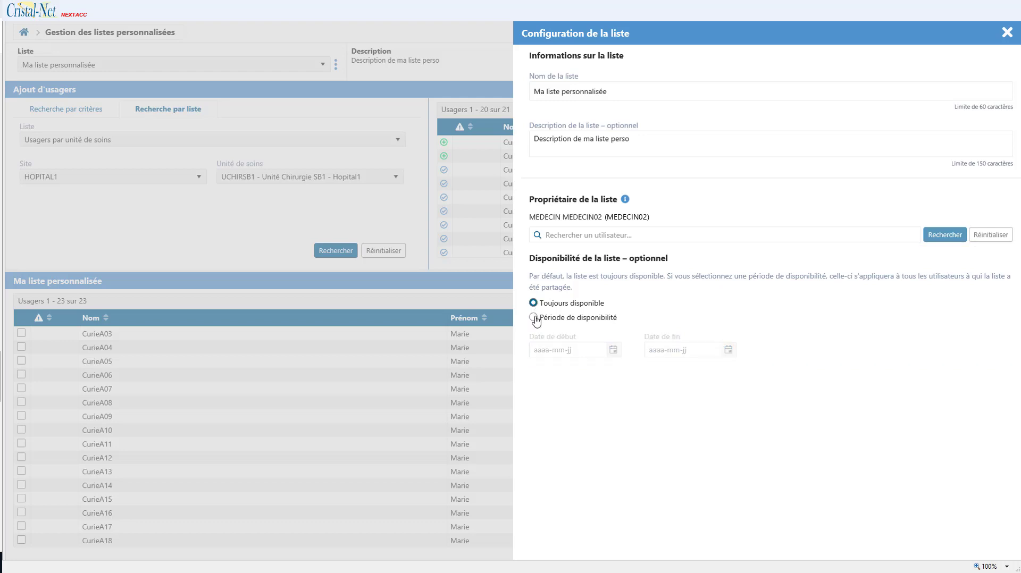
pyautogui.click(1005, 36)
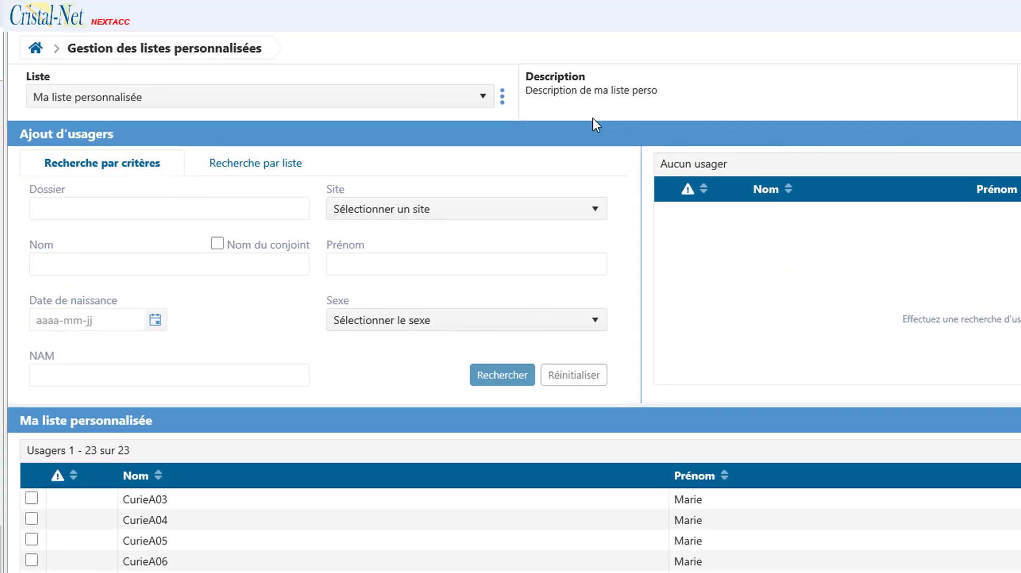
# Step: Set the custom list's sharing status to "Partagée" and search for "medecin" among the users to share it with
pyautogui.click(502, 101)
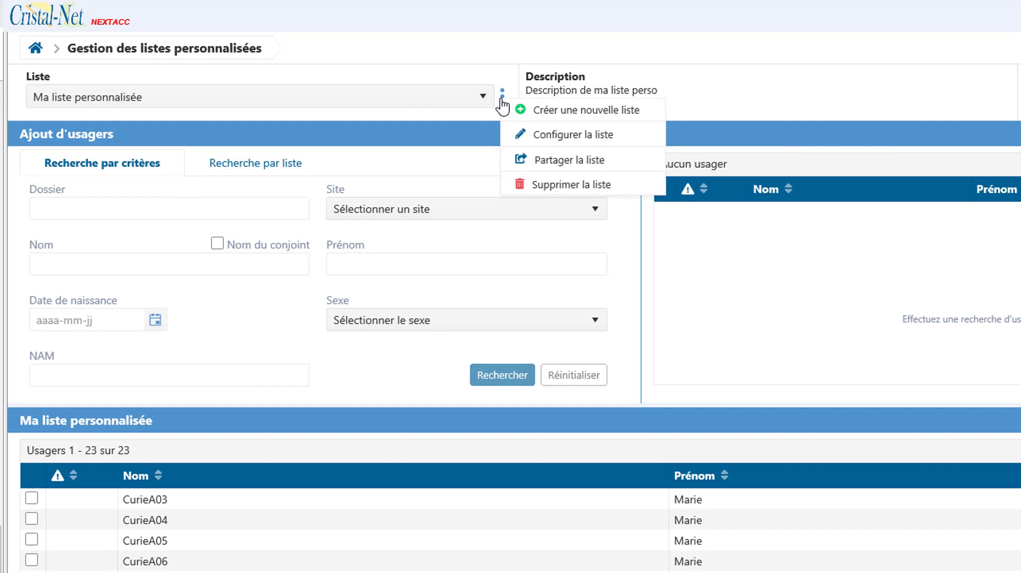
pyautogui.click(551, 159)
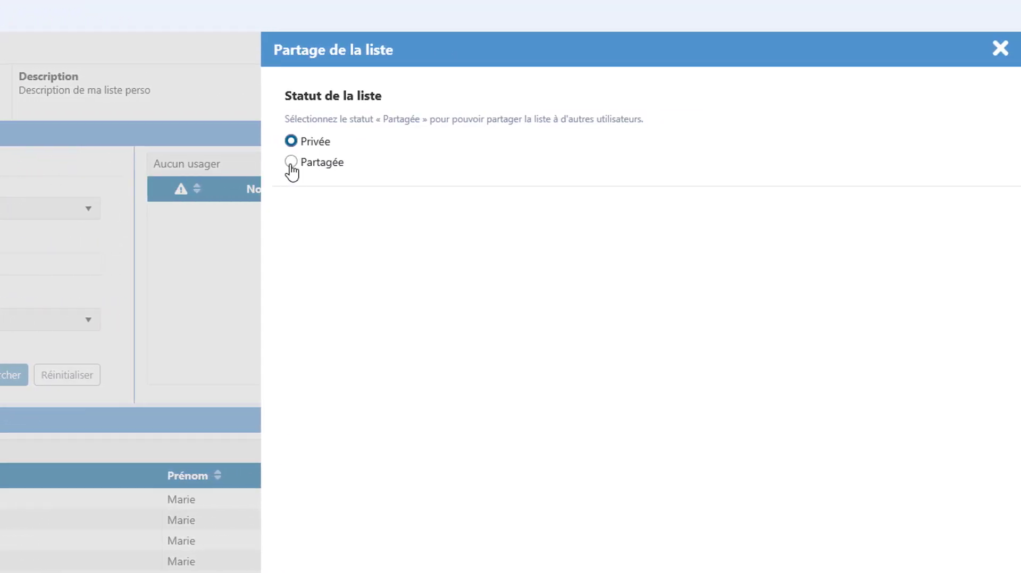
pyautogui.click(292, 163)
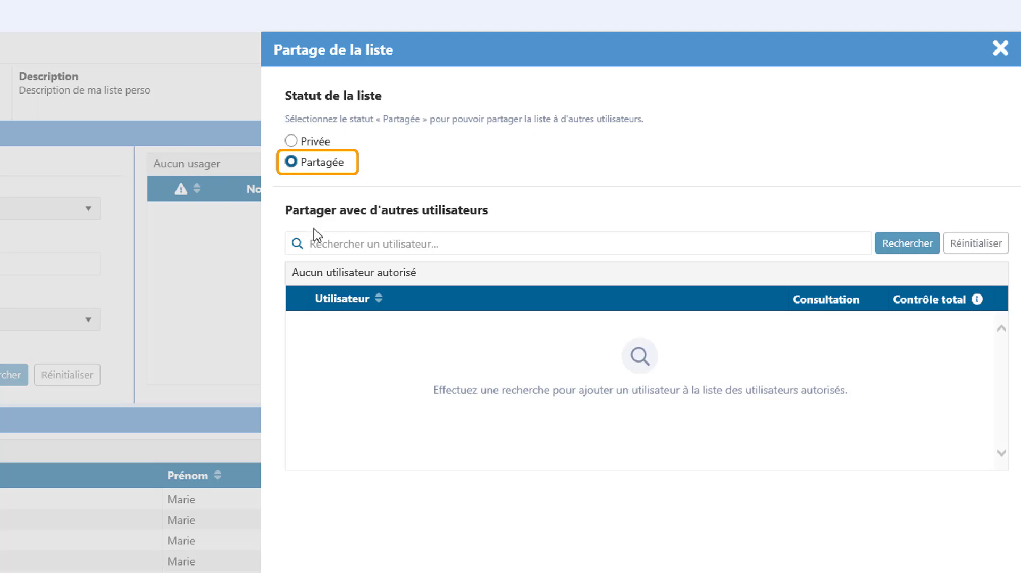
pyautogui.click(318, 238)
pyautogui.write('medecin')
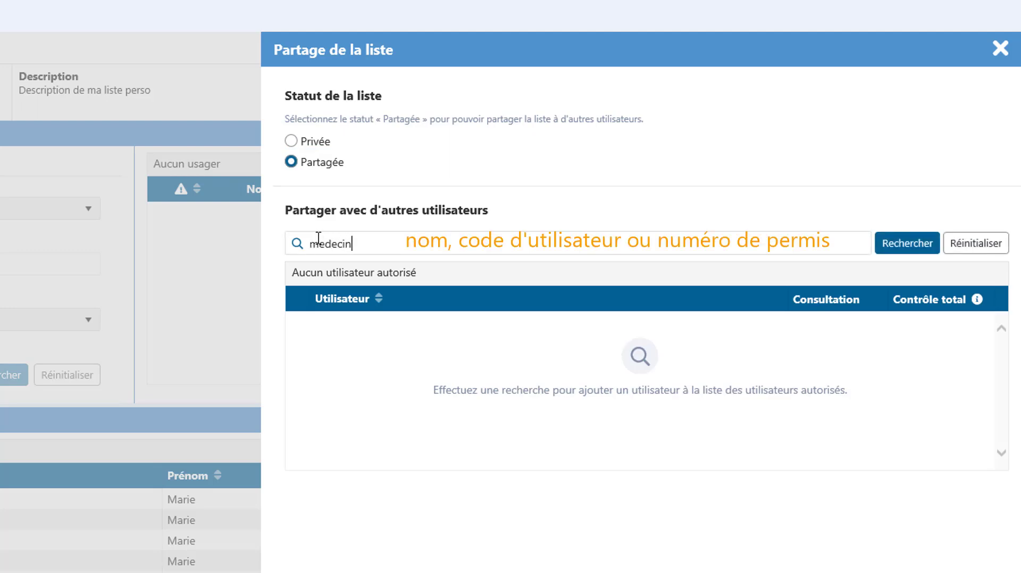
pyautogui.press('Return')
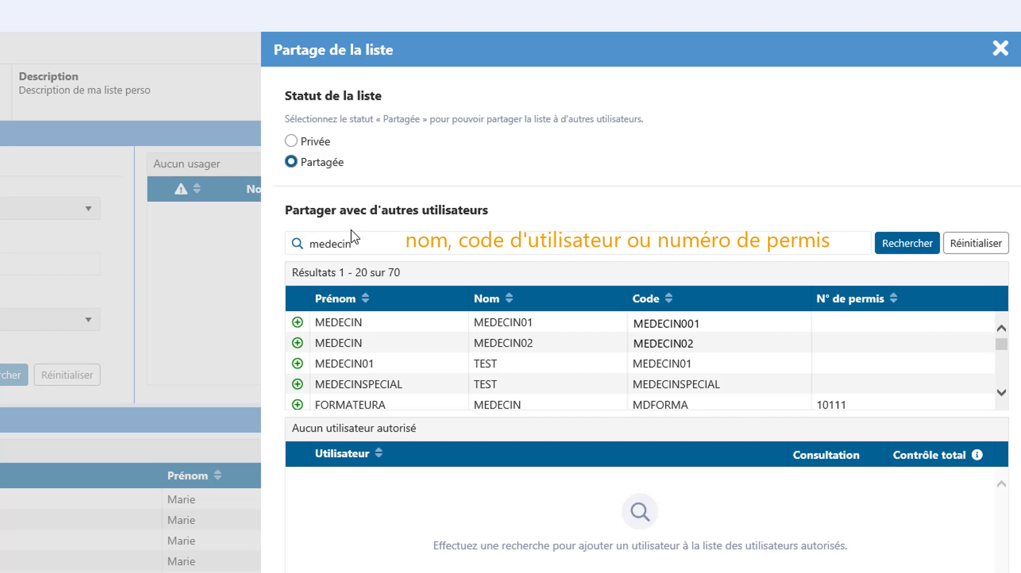
# Step: Authorize the first and fourth found users on the shared list, giving the first one "Contrôle total"
pyautogui.click(298, 322)
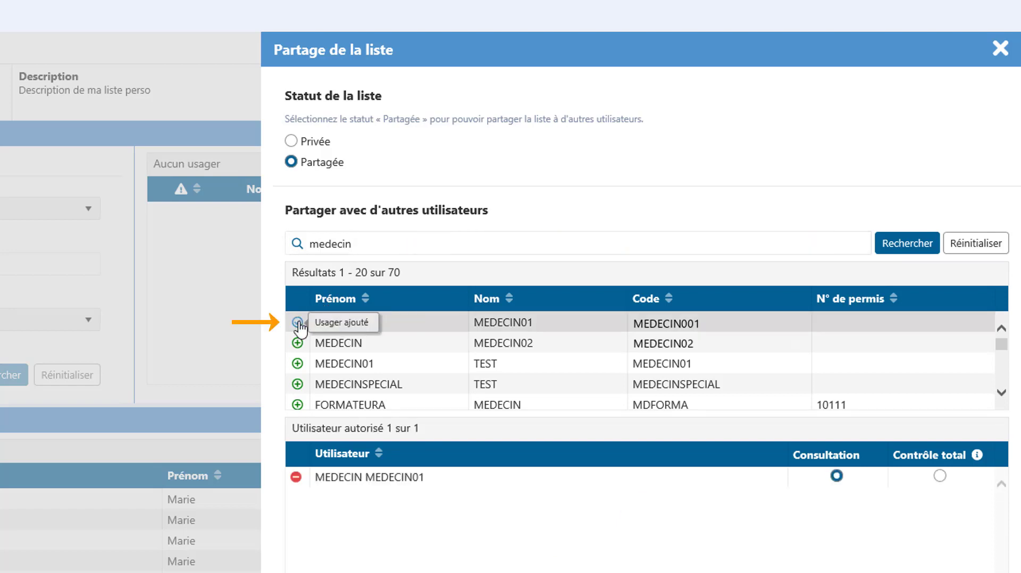
pyautogui.click(298, 384)
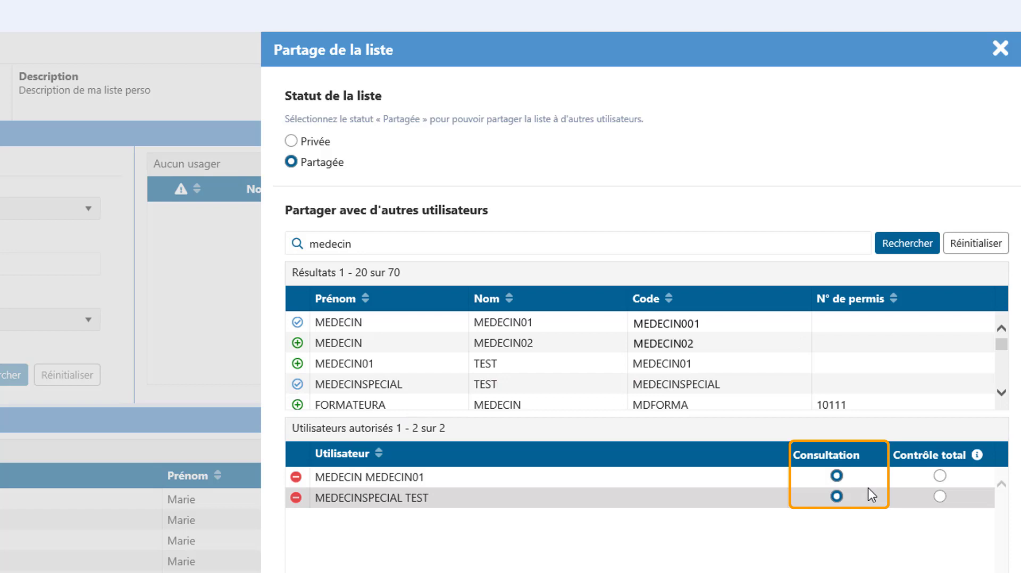
pyautogui.click(940, 476)
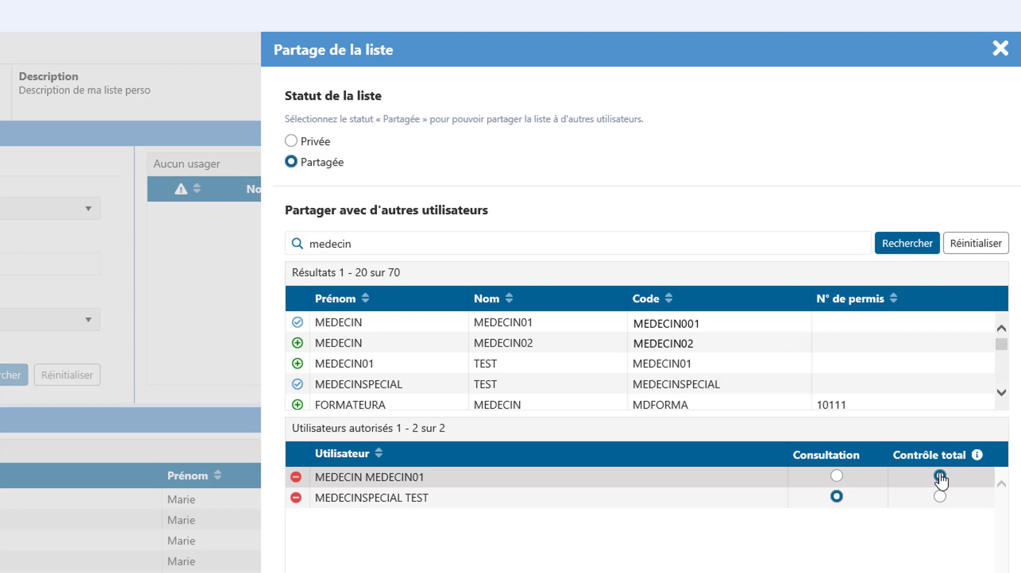
pyautogui.click(1002, 50)
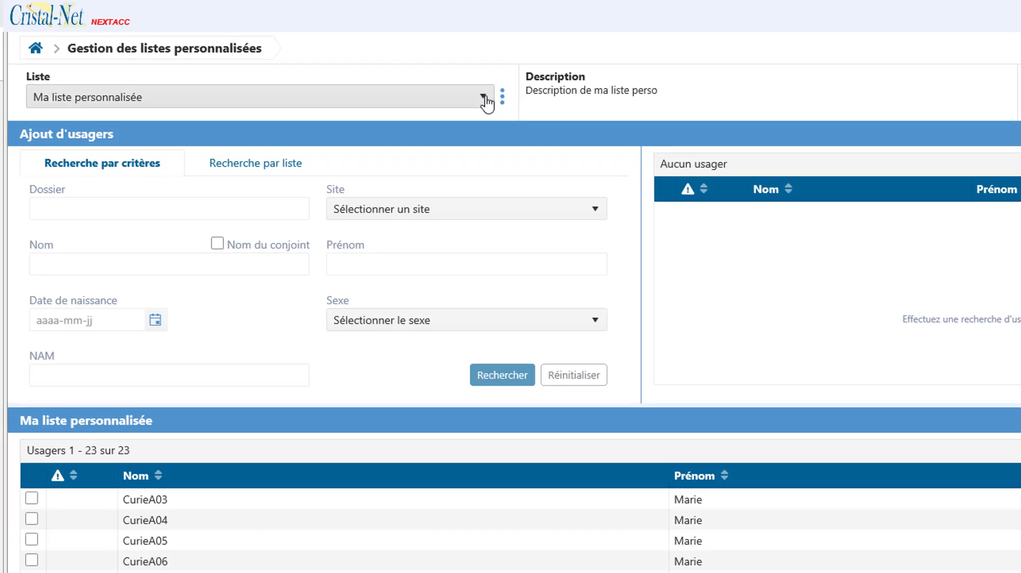
# Step: Delete the custom list "Liste à supprimer"
pyautogui.click(485, 98)
pyautogui.click(253, 169)
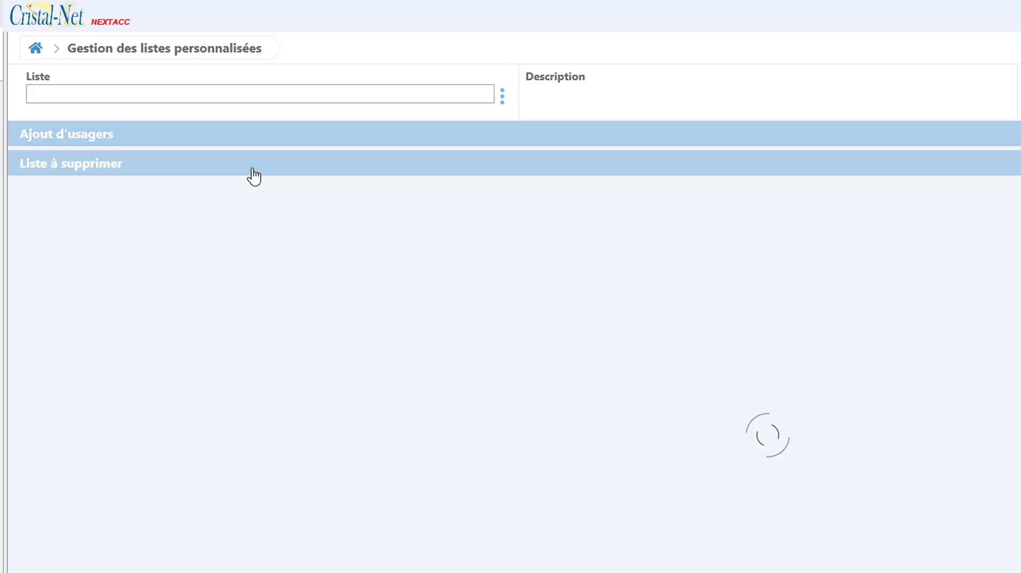
pyautogui.click(503, 98)
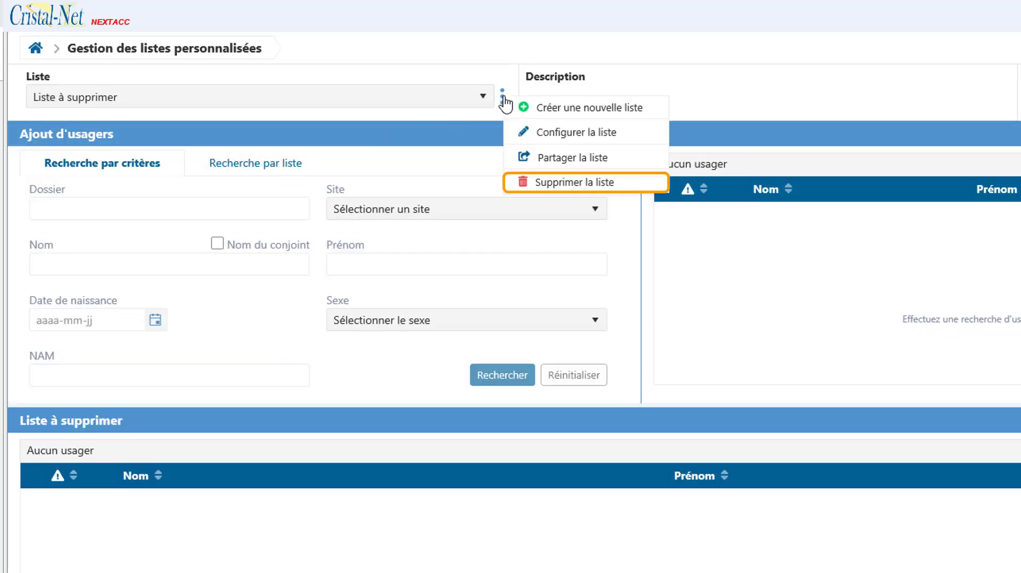
pyautogui.click(570, 182)
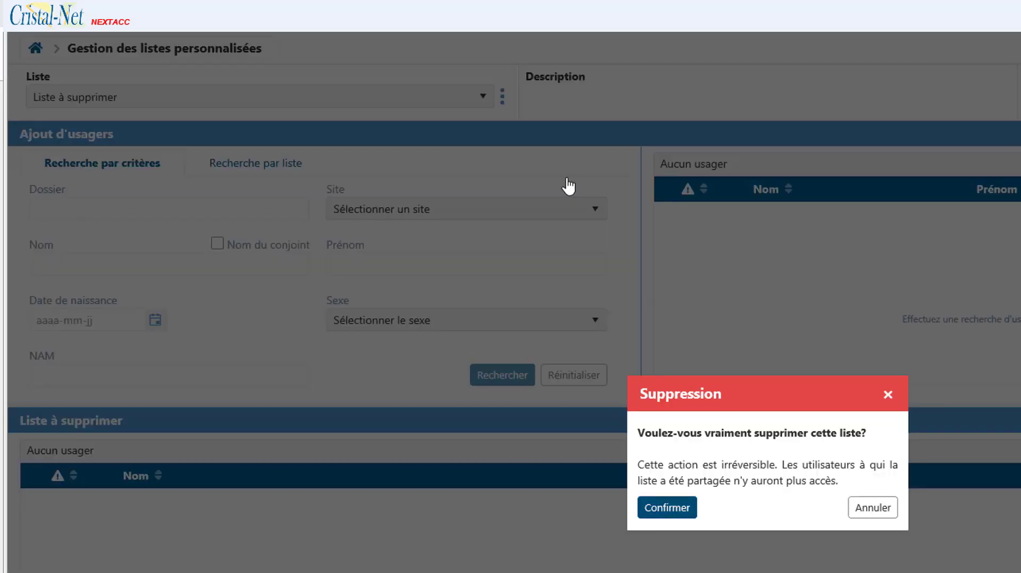
pyautogui.click(669, 508)
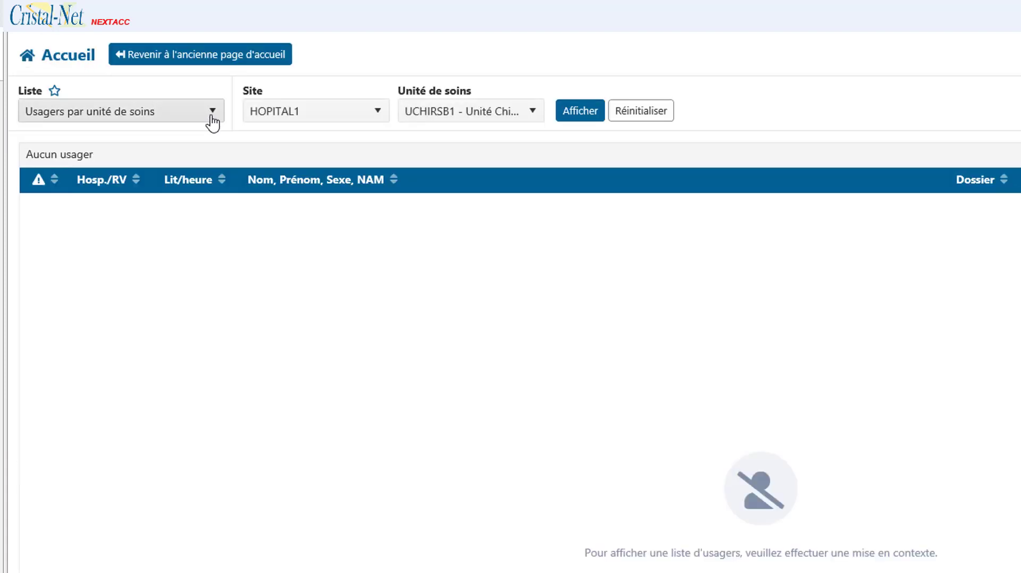
# Step: Display "Ma liste personnalisée" on the home page
pyautogui.click(212, 122)
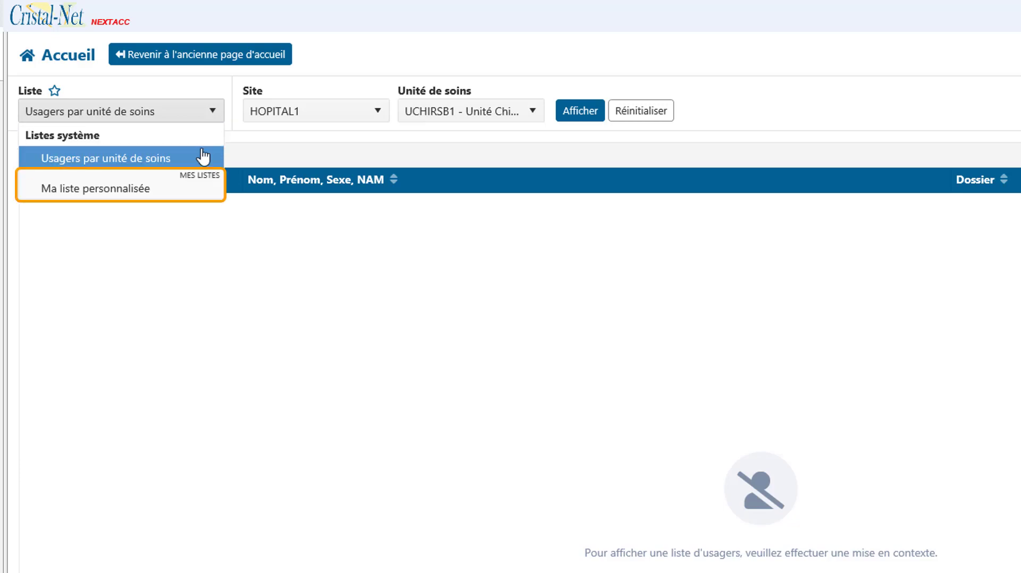
pyautogui.click(179, 192)
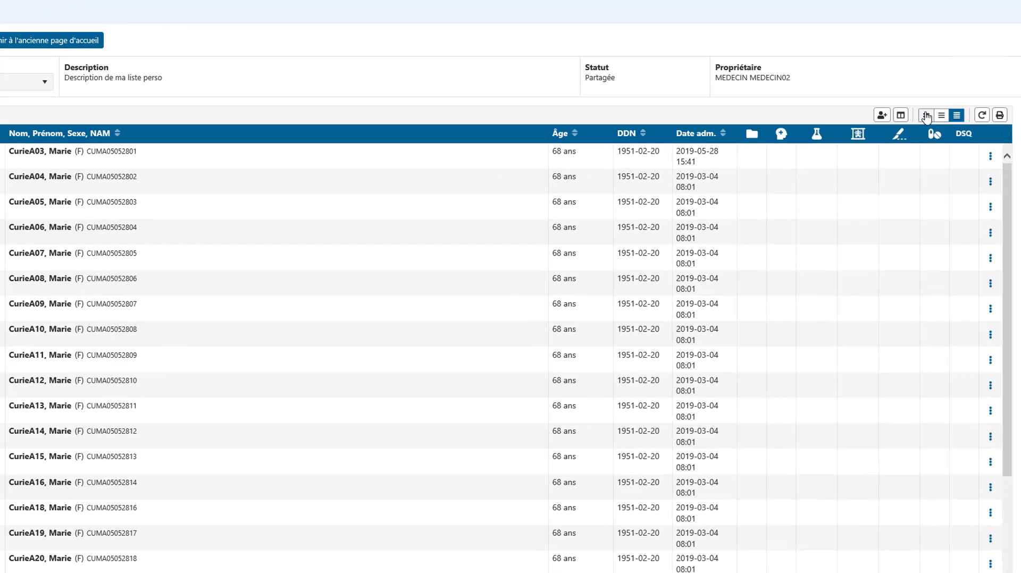
# Step: Try the available row heights on the list, ending with the minimal height, and refresh the list
pyautogui.click(926, 115)
pyautogui.click(942, 115)
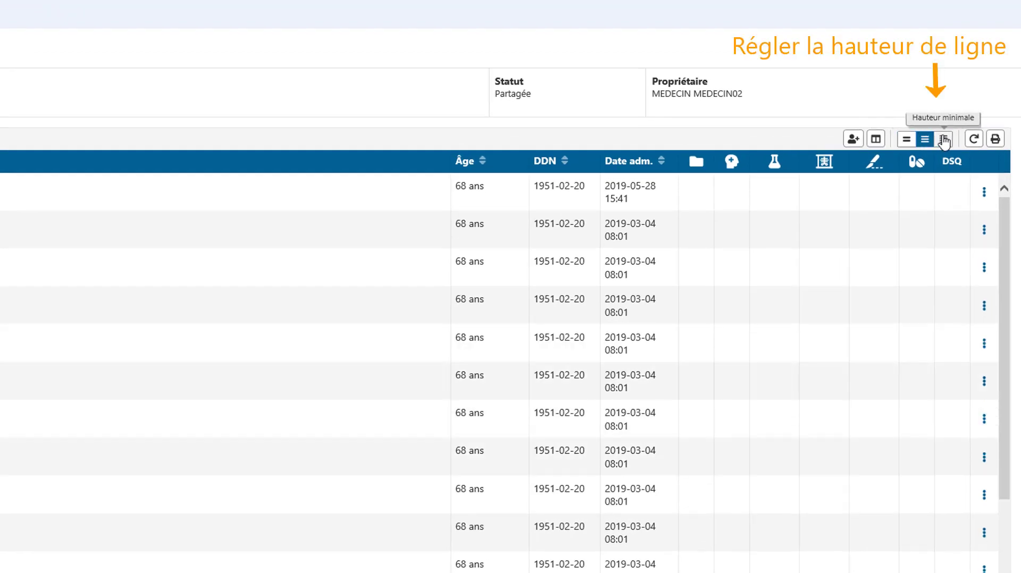
pyautogui.click(957, 115)
pyautogui.click(976, 139)
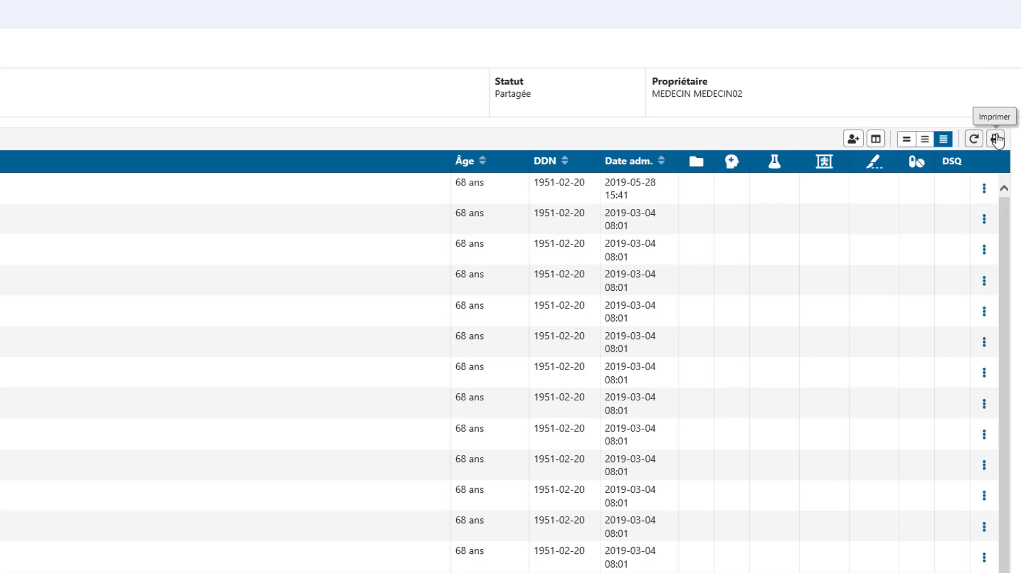
# Step: Search for users by file number from the home page and add the first result to the custom list
pyautogui.click(853, 139)
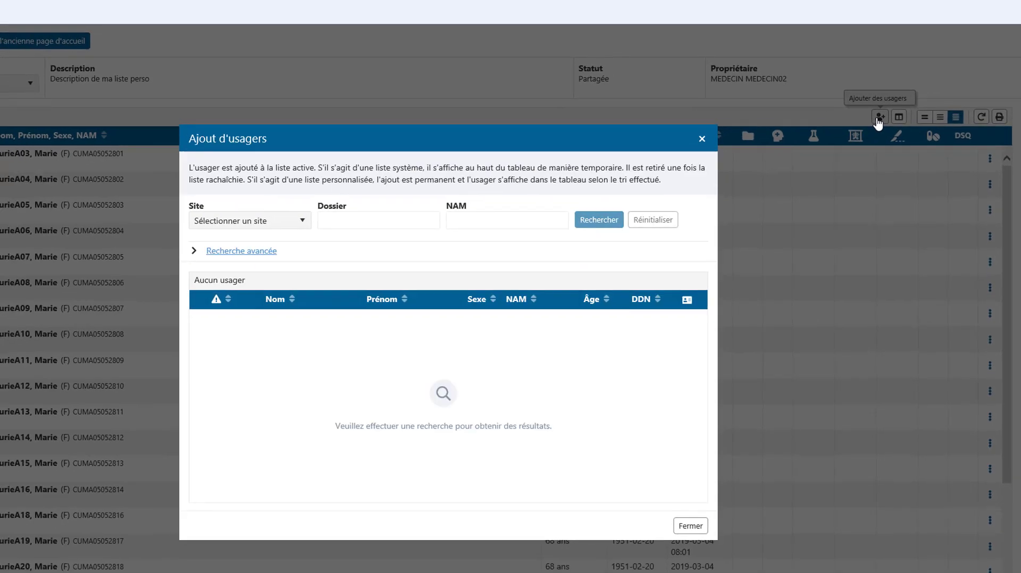
pyautogui.click(361, 224)
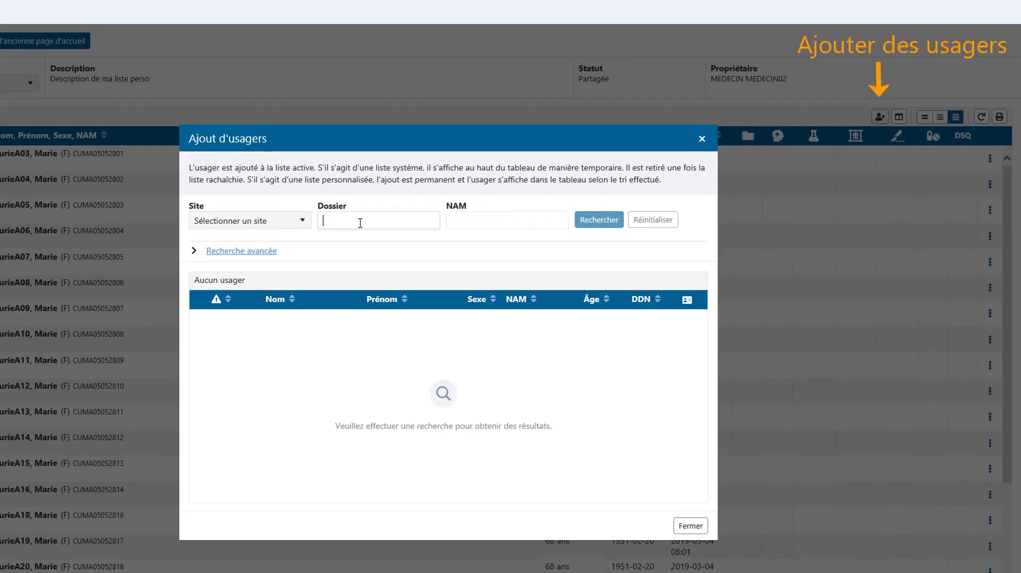
pyautogui.write('88')
pyautogui.press('Return')
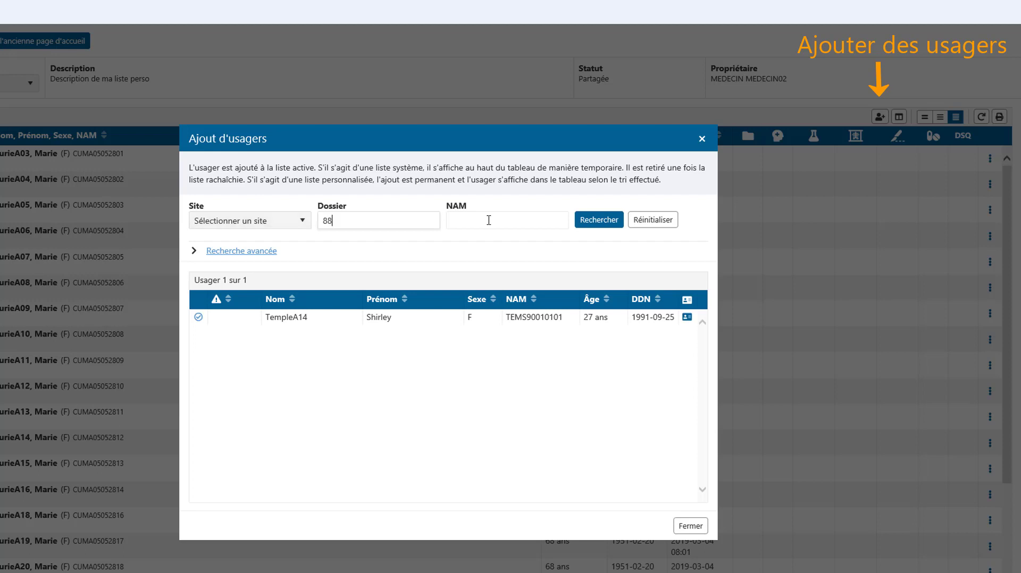
pyautogui.click(593, 229)
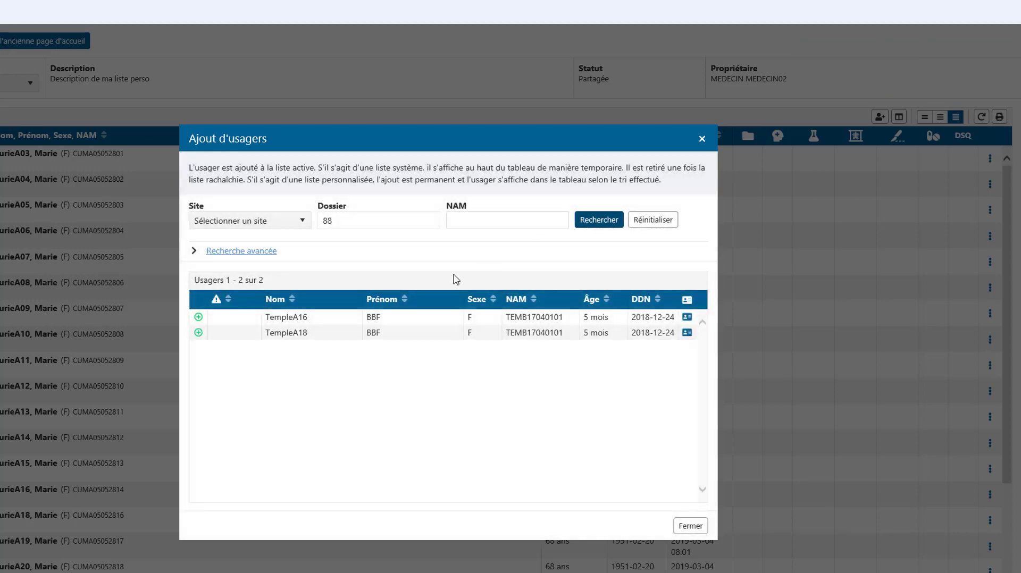
pyautogui.click(199, 318)
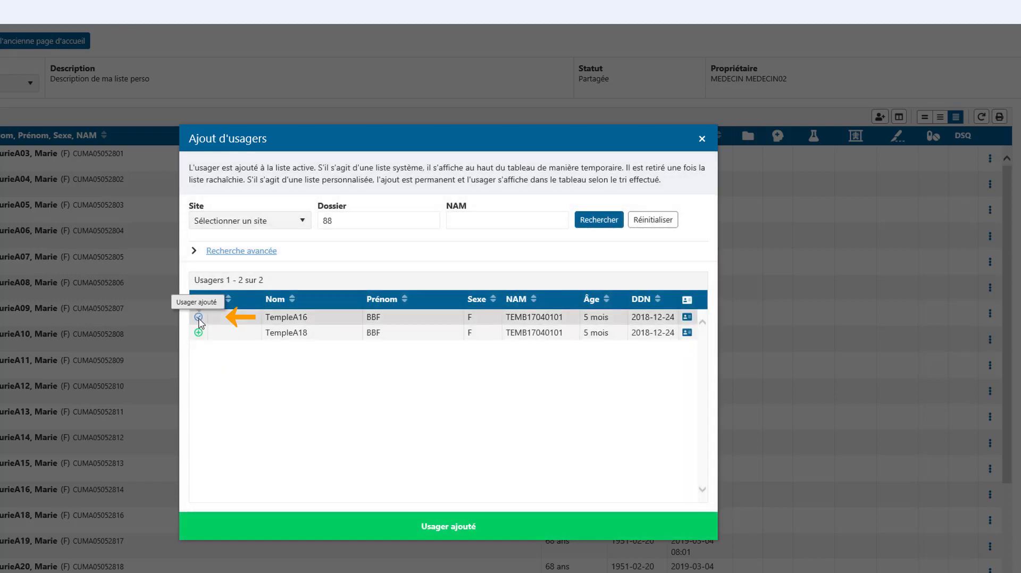
pyautogui.click(702, 140)
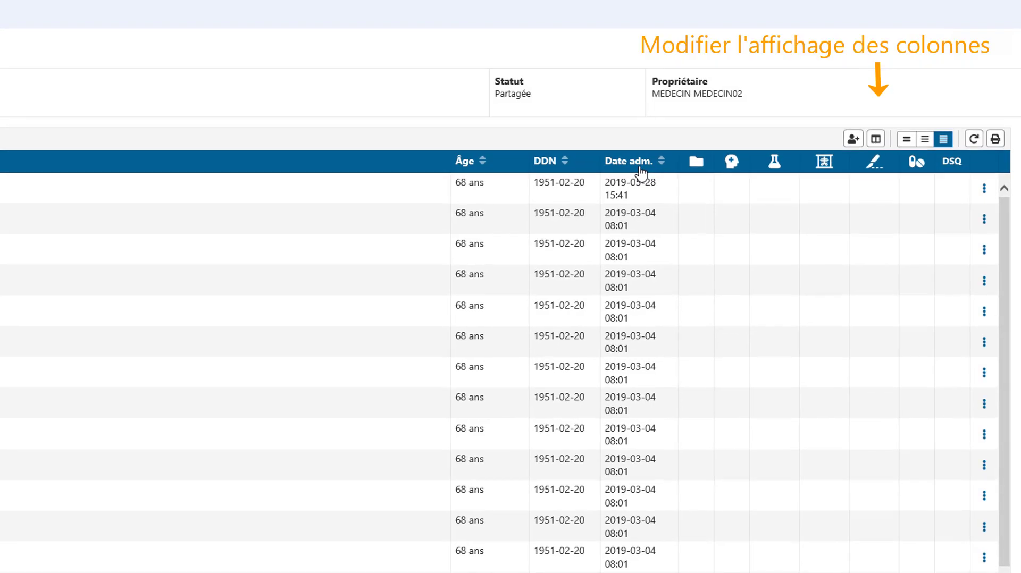
# Step: Apply the "Configuration détaillée" column configuration to the custom list
pyautogui.click(876, 140)
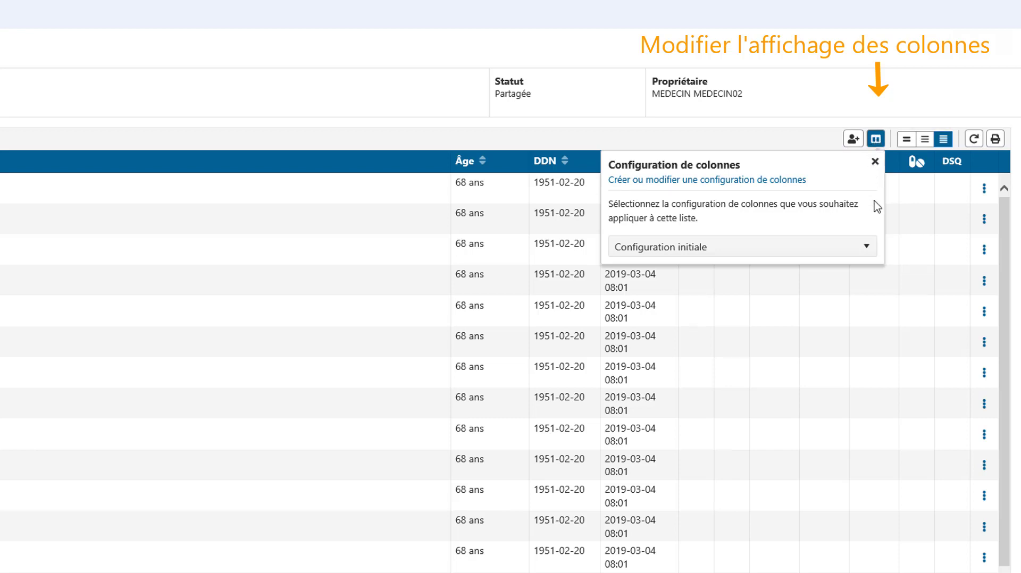
pyautogui.click(868, 249)
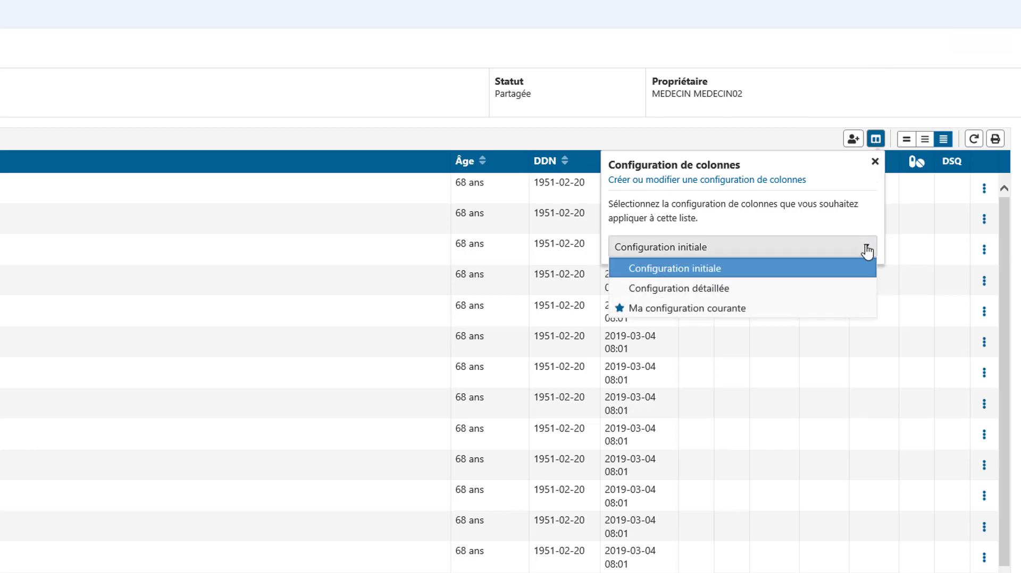
pyautogui.click(809, 288)
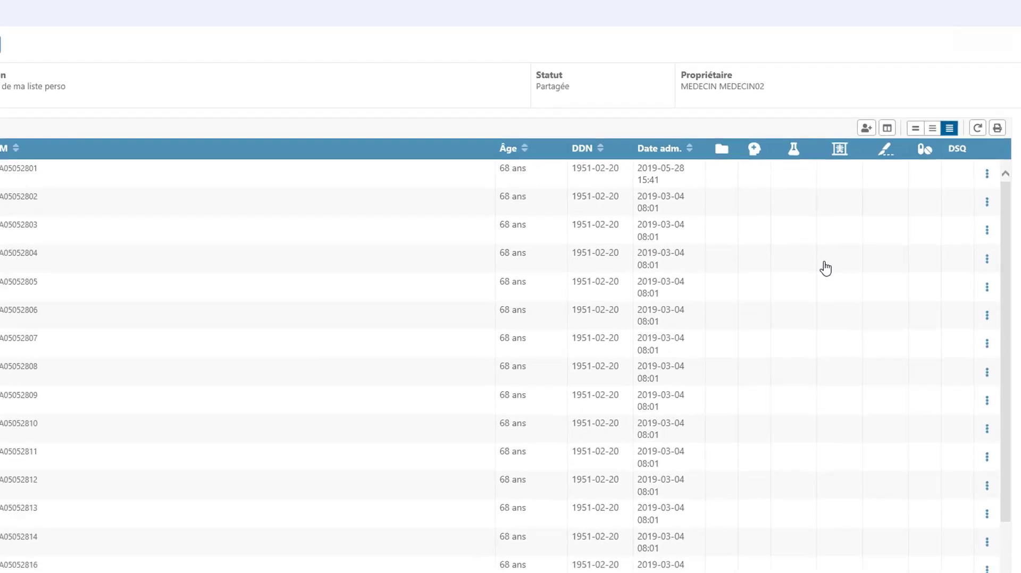